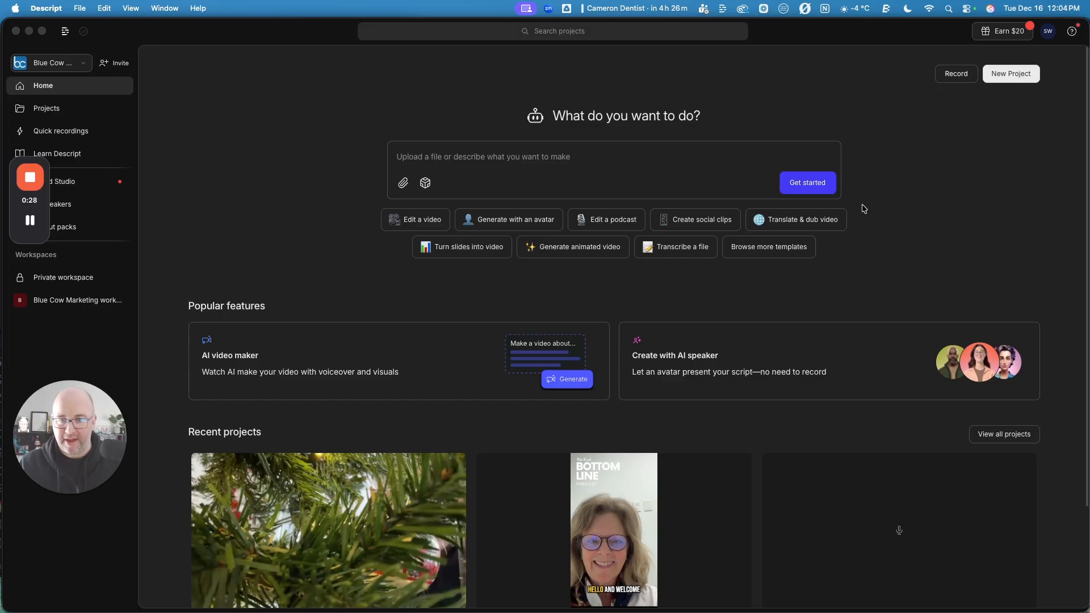
Create a new video project, name it "GoDaddy Delegate Access" and continue with an empty script
click(1009, 68)
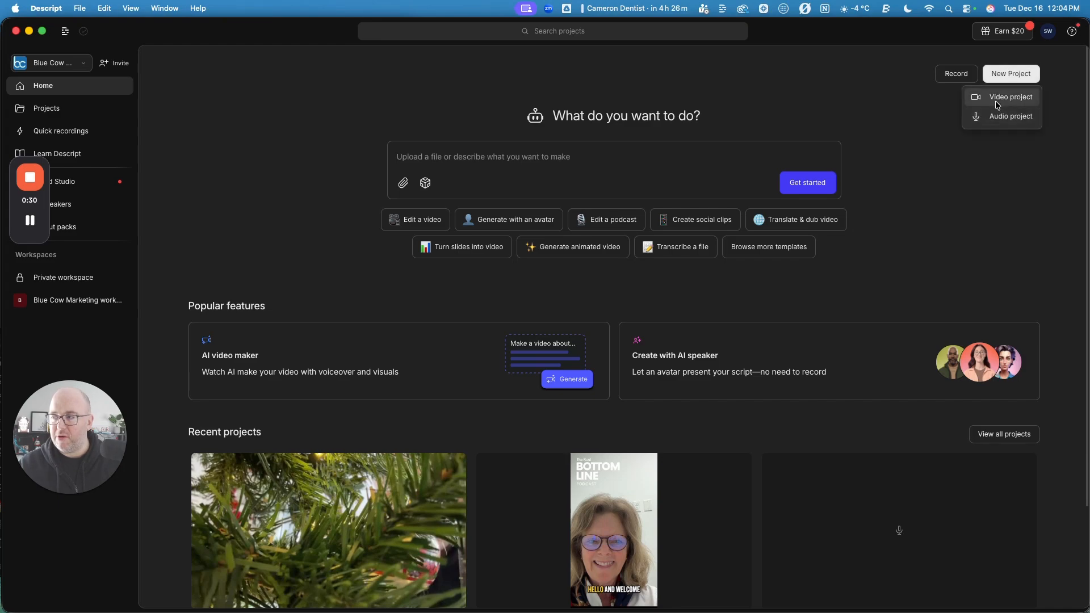
click(1000, 98)
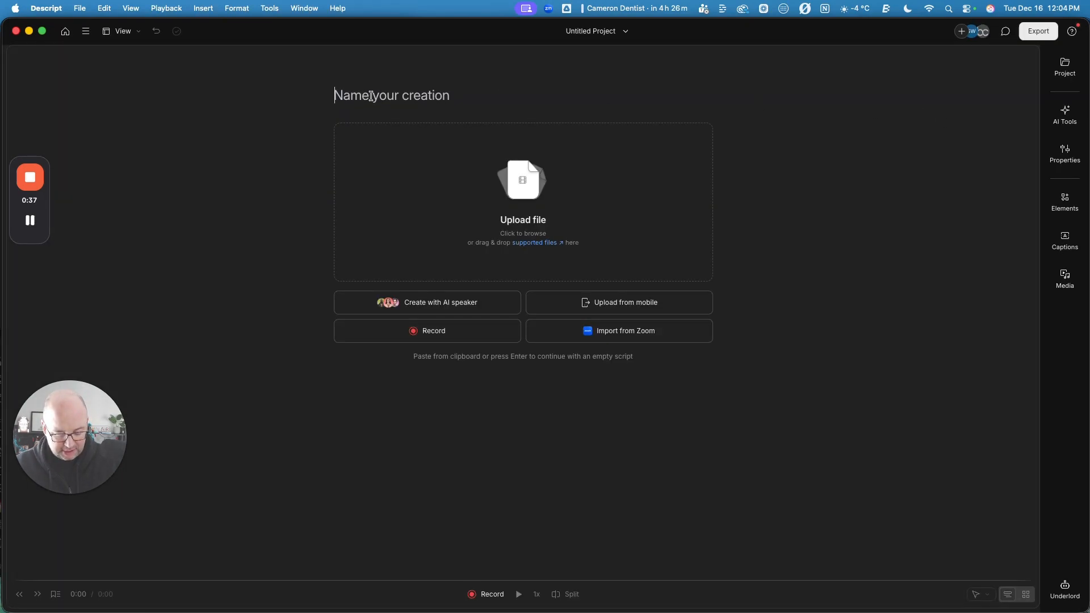
text(GoDaddy De)
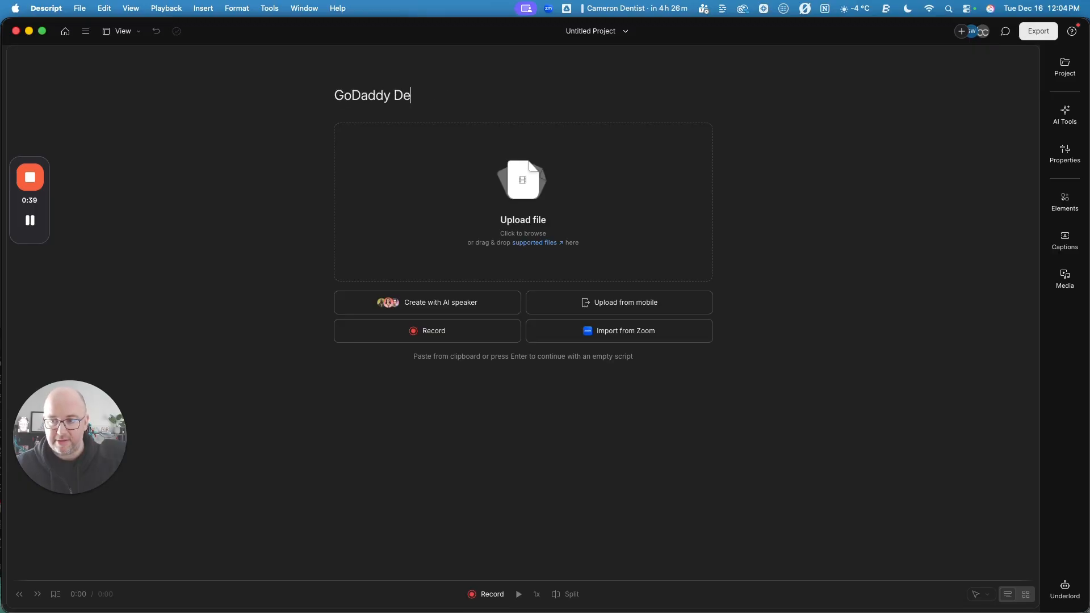
text(legate Ac)
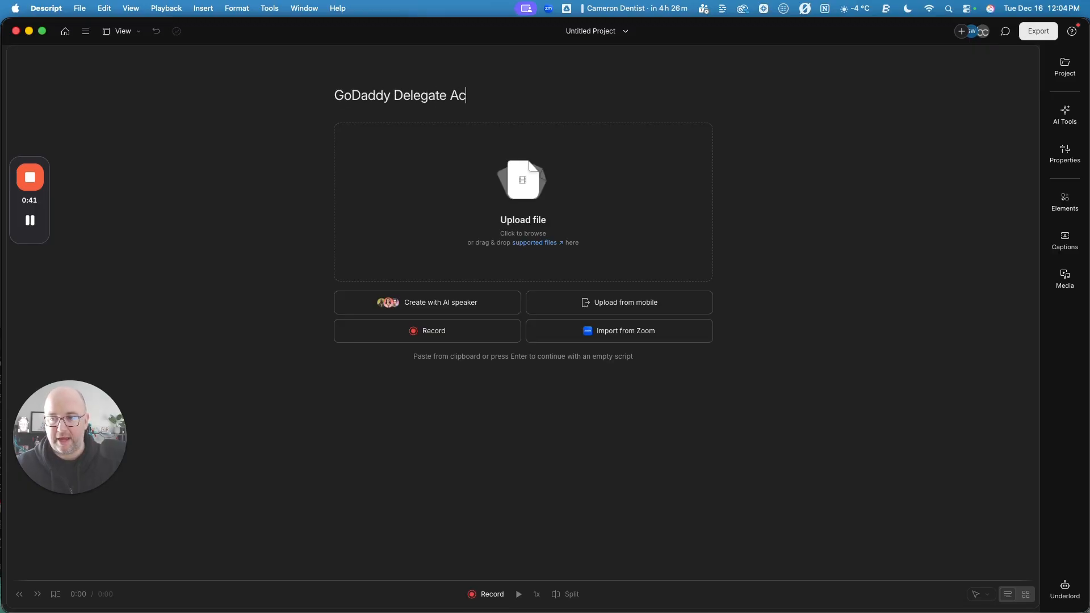
text(cess)
key(Return)
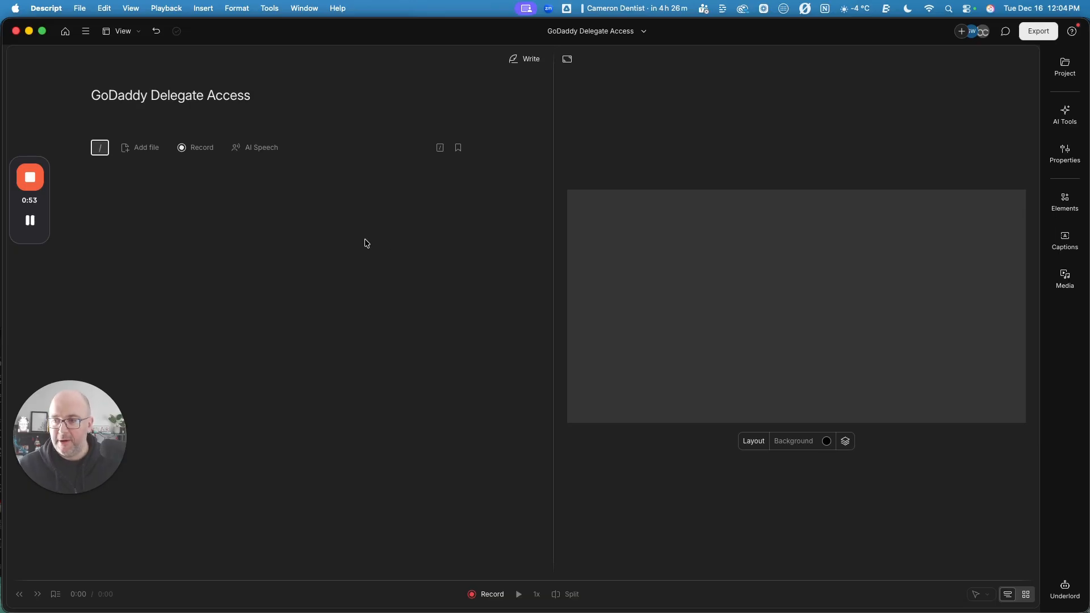
Import IMG_0024.mov and the GoDaddy domain names screen recording MP4 from Downloads into the project files
click(1066, 65)
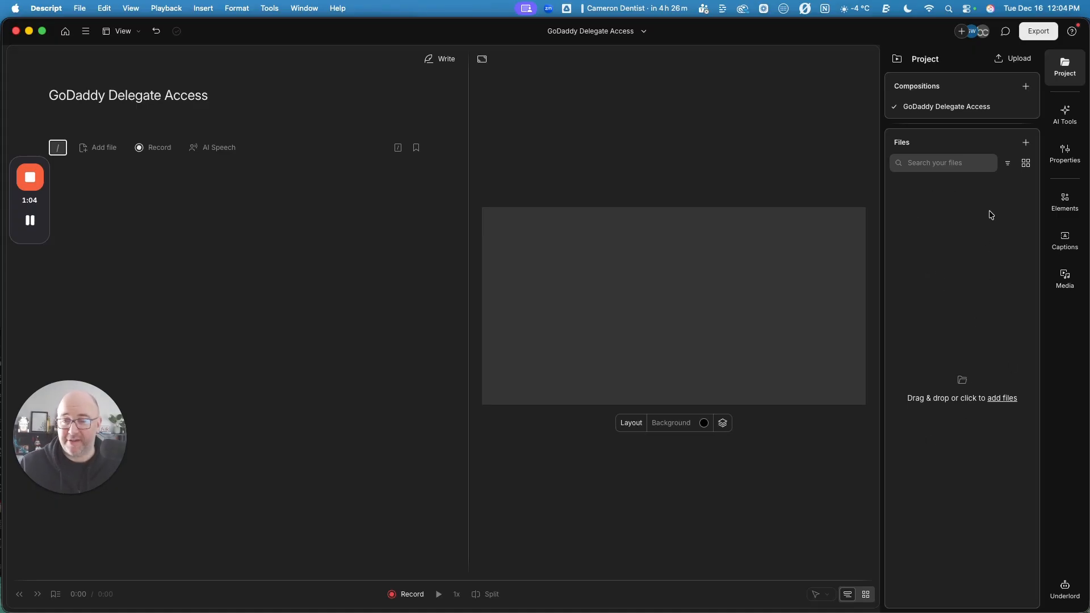
click(999, 401)
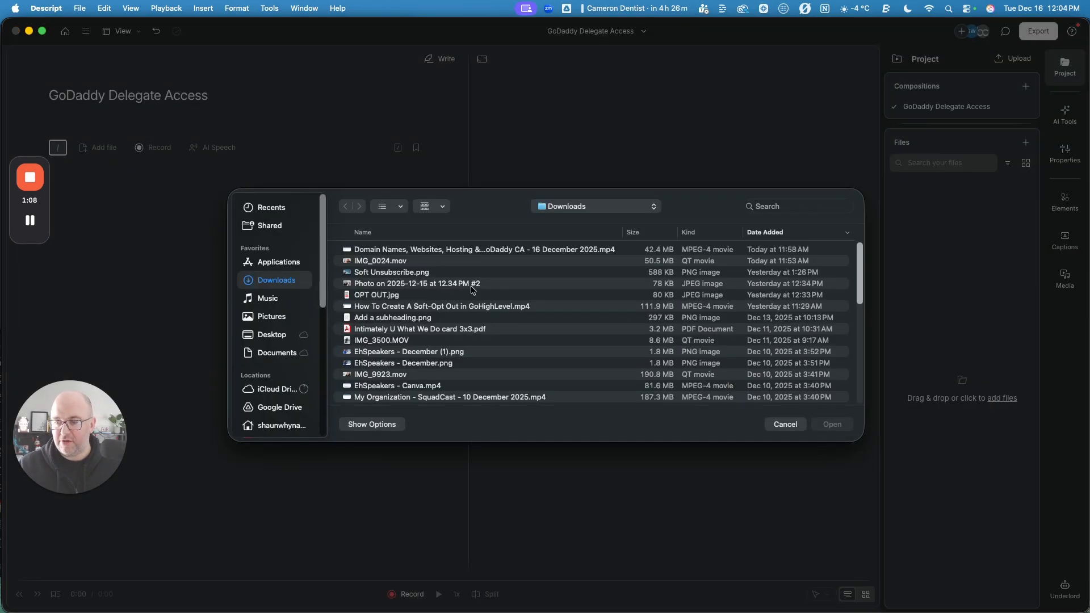
click(372, 260)
shift+click(377, 250)
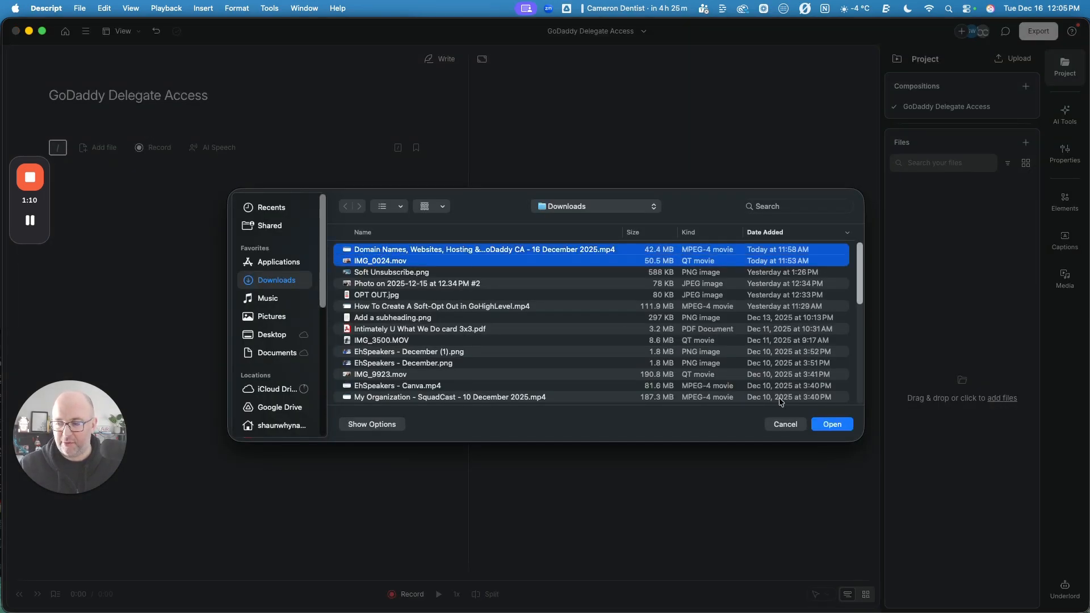
click(832, 425)
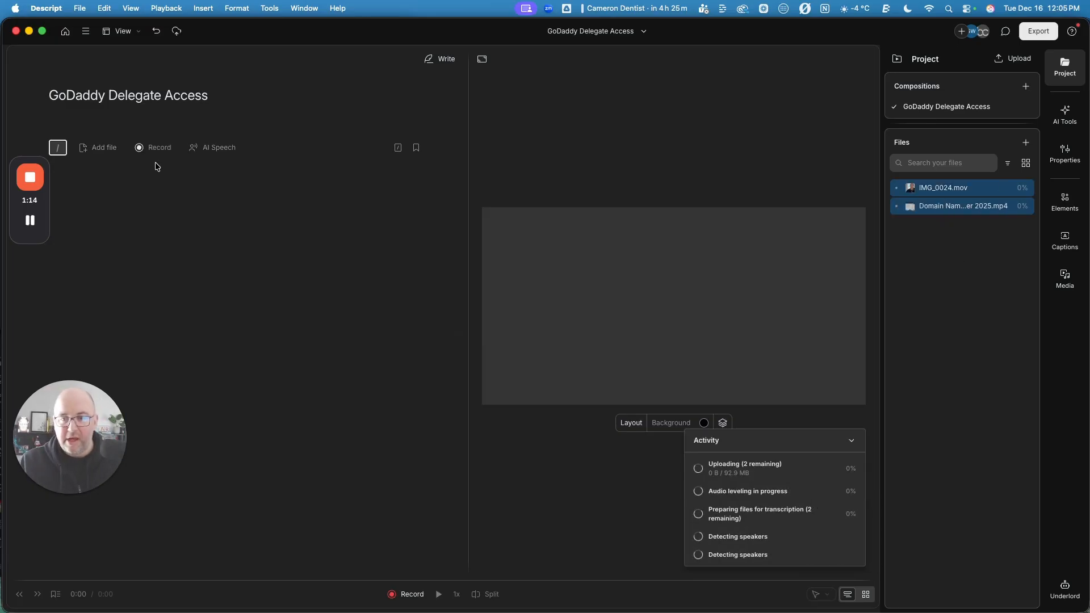
Insert IMG_0024.mov from the project files into the empty script
click(94, 149)
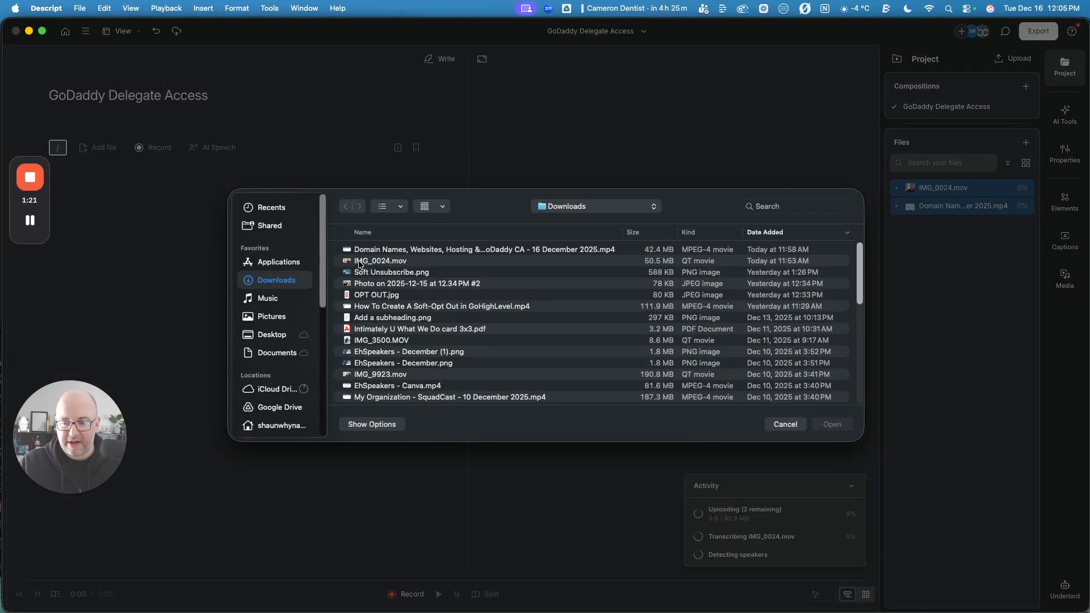
click(786, 425)
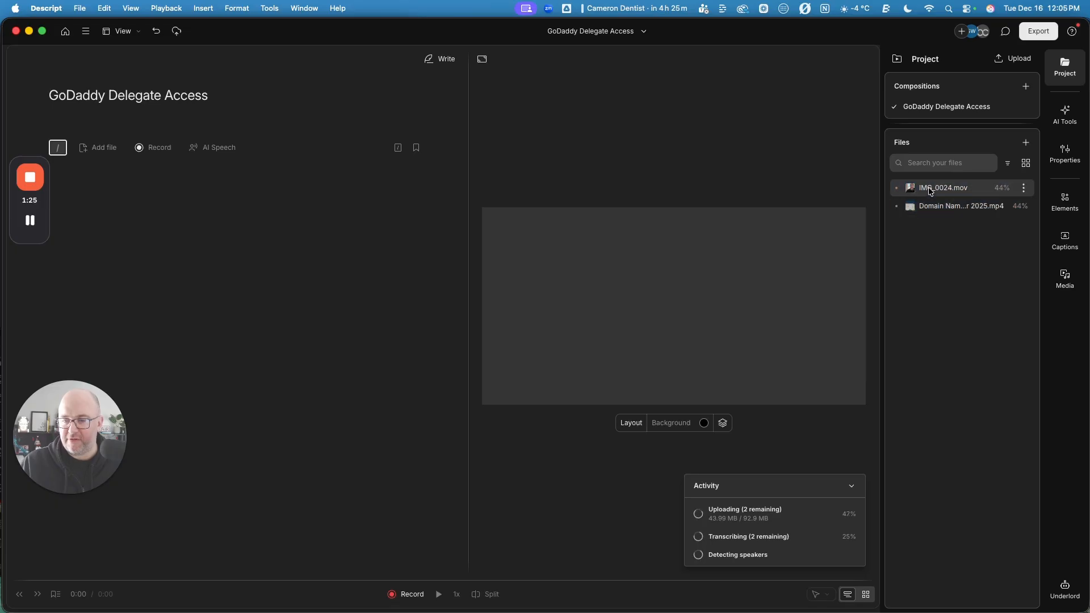
drag(931, 192, 315, 165)
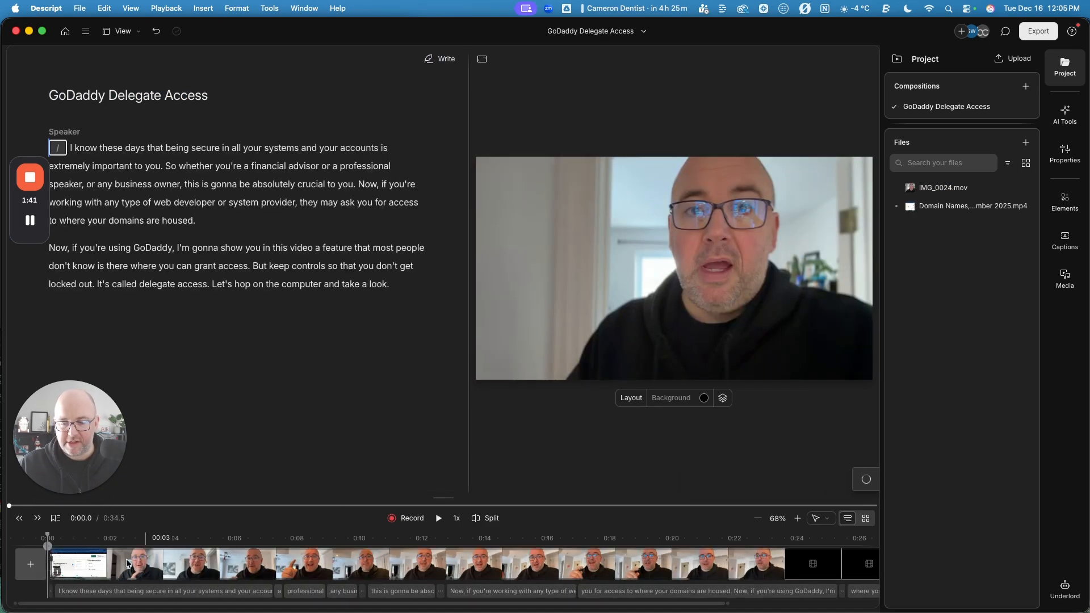
Play the opening seconds of the intro clip to check where the speech starts
click(57, 552)
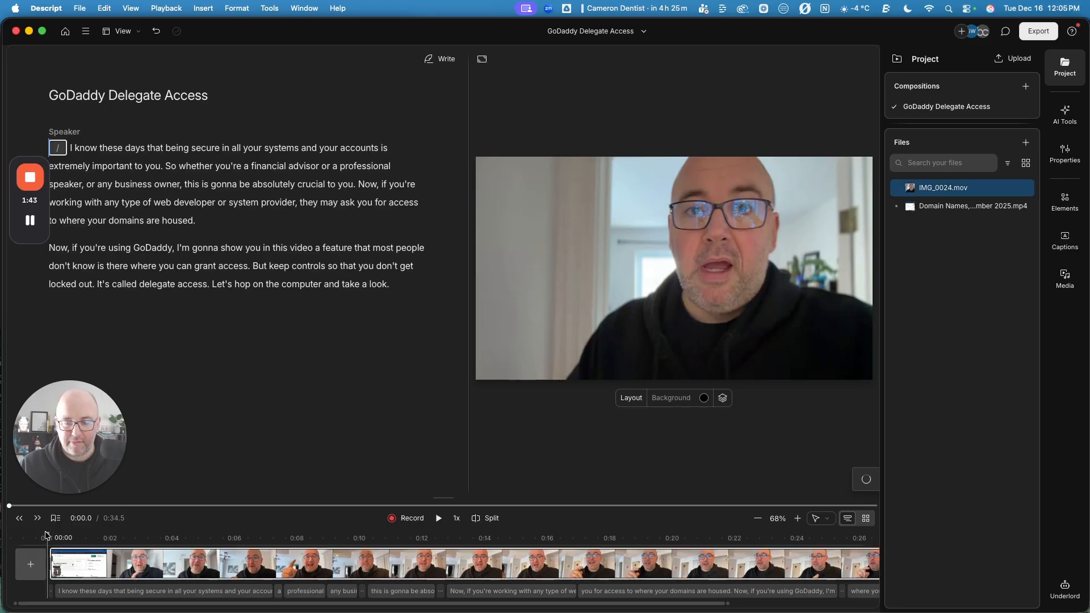
key(space)
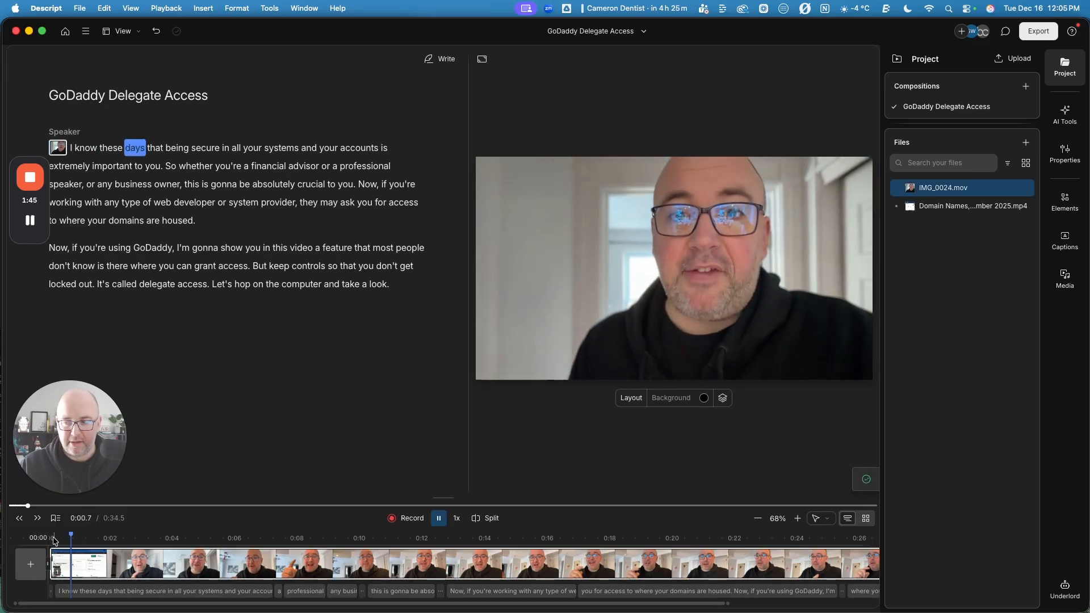
click(68, 543)
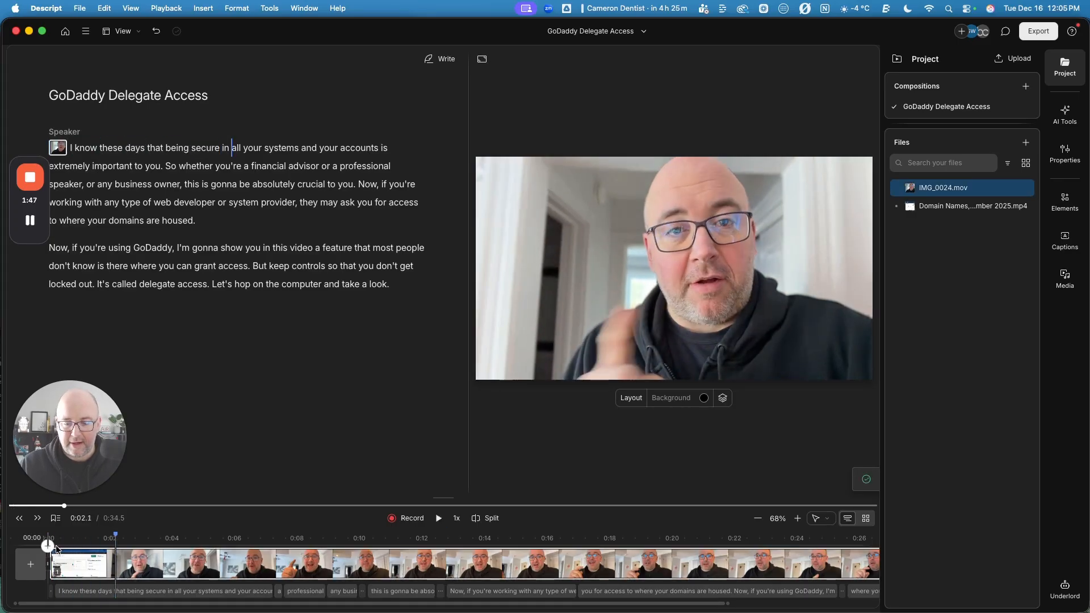
drag(66, 541, 56, 542)
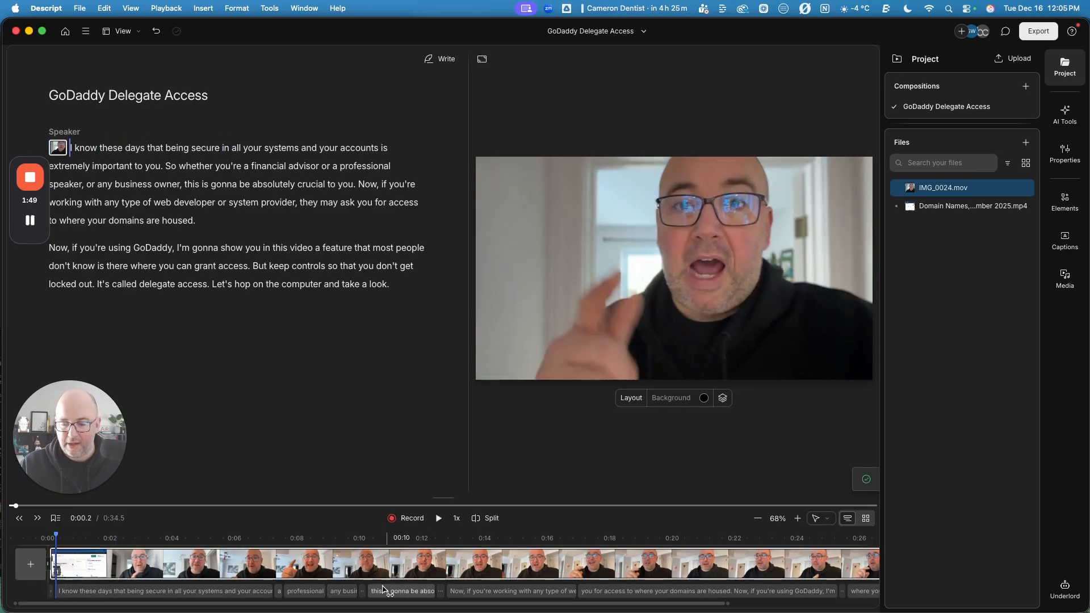
Add the GoDaddy screen recording to the script directly after the intro's last sentence
click(391, 284)
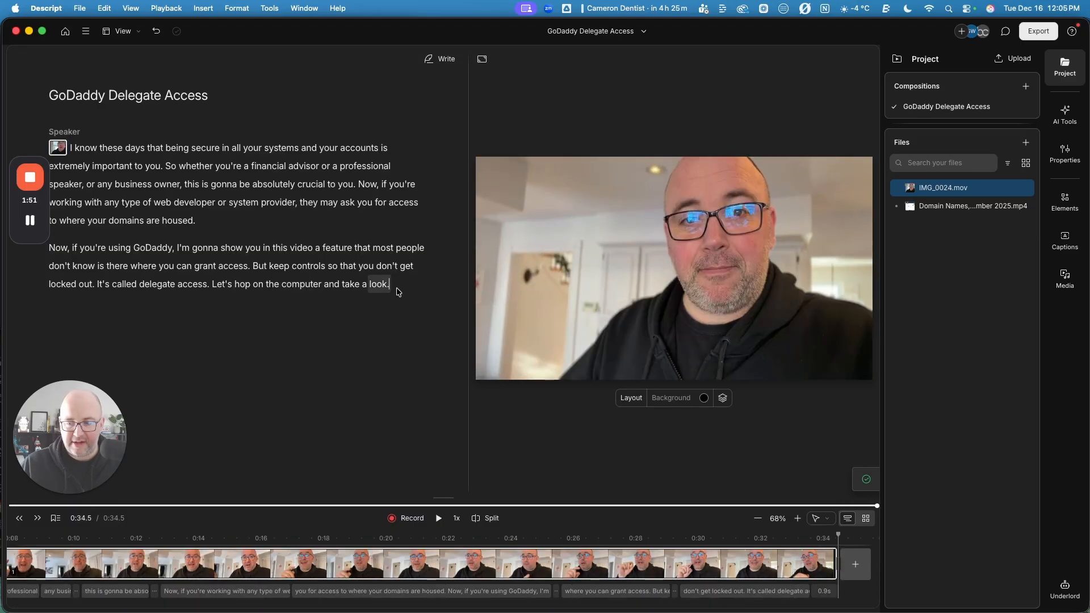
key(Return)
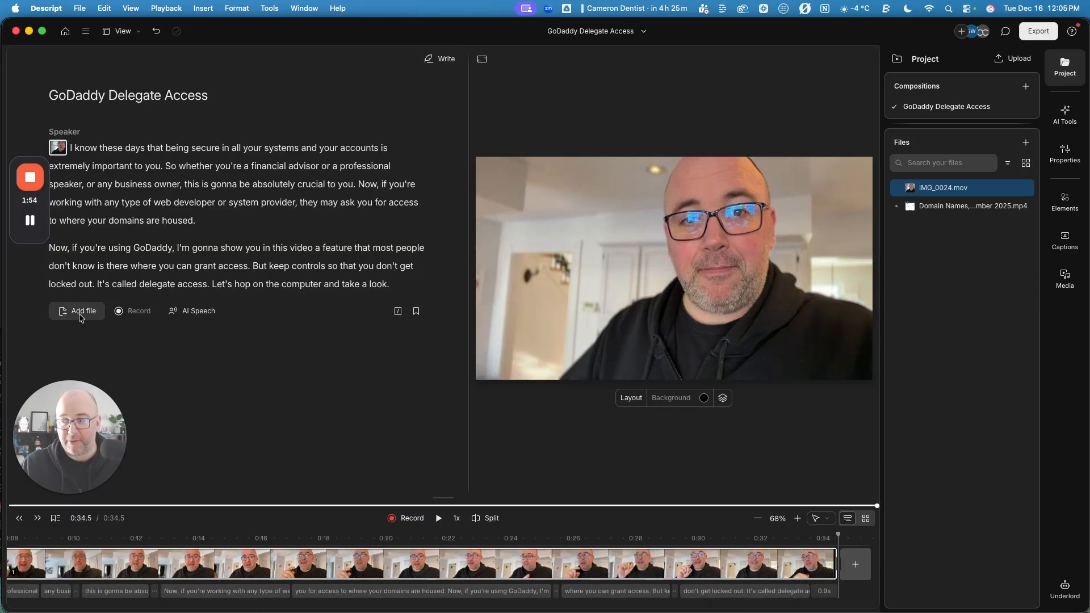
drag(960, 209, 129, 332)
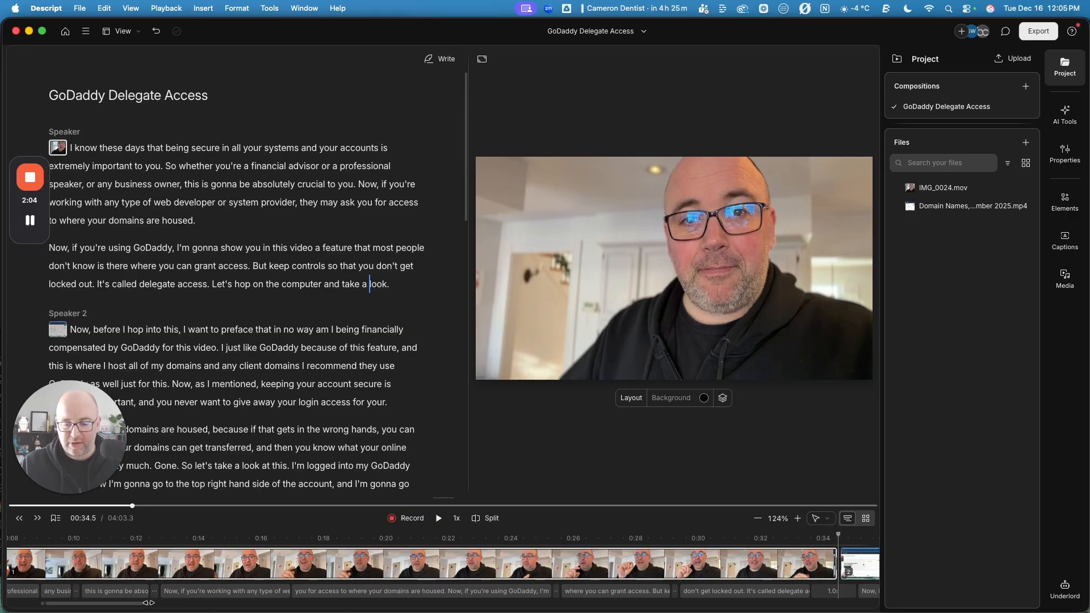
Play the end of the intro clip and inspect the cut to the screen recording
drag(149, 603, 346, 605)
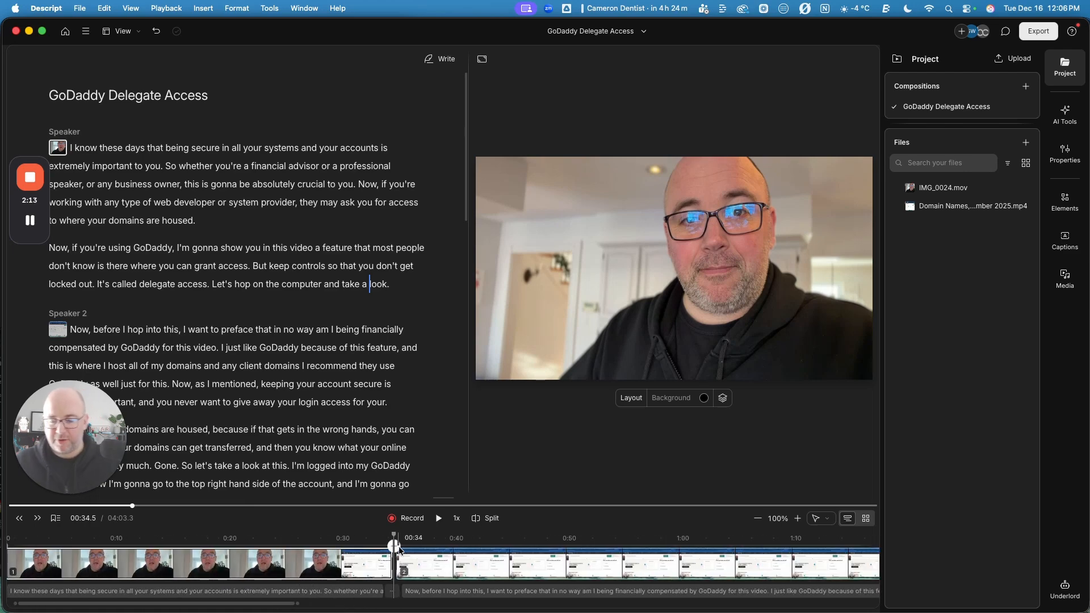
click(361, 541)
key(space)
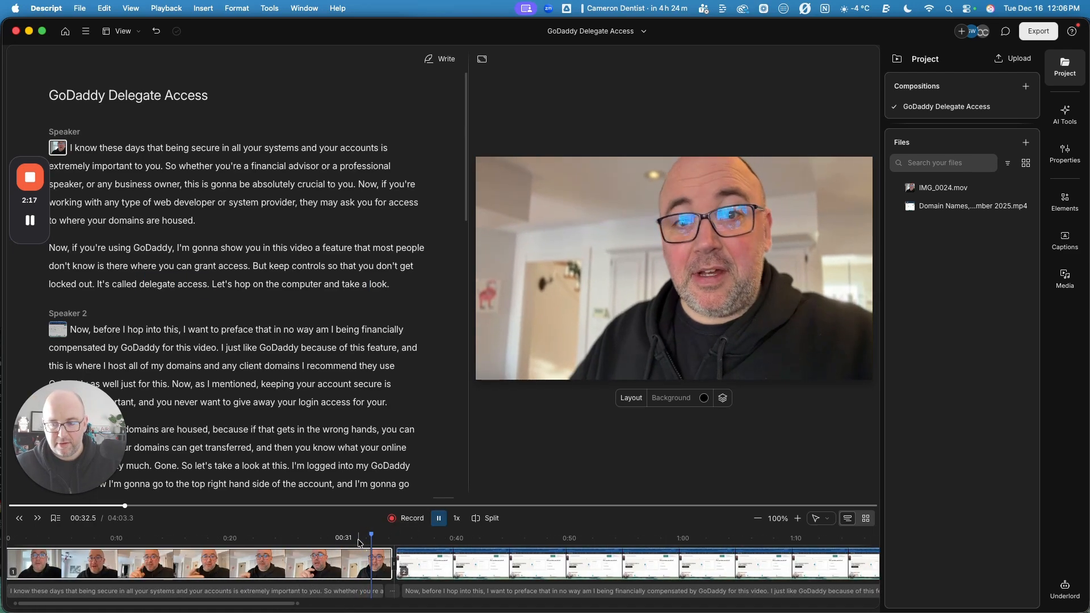
key(space)
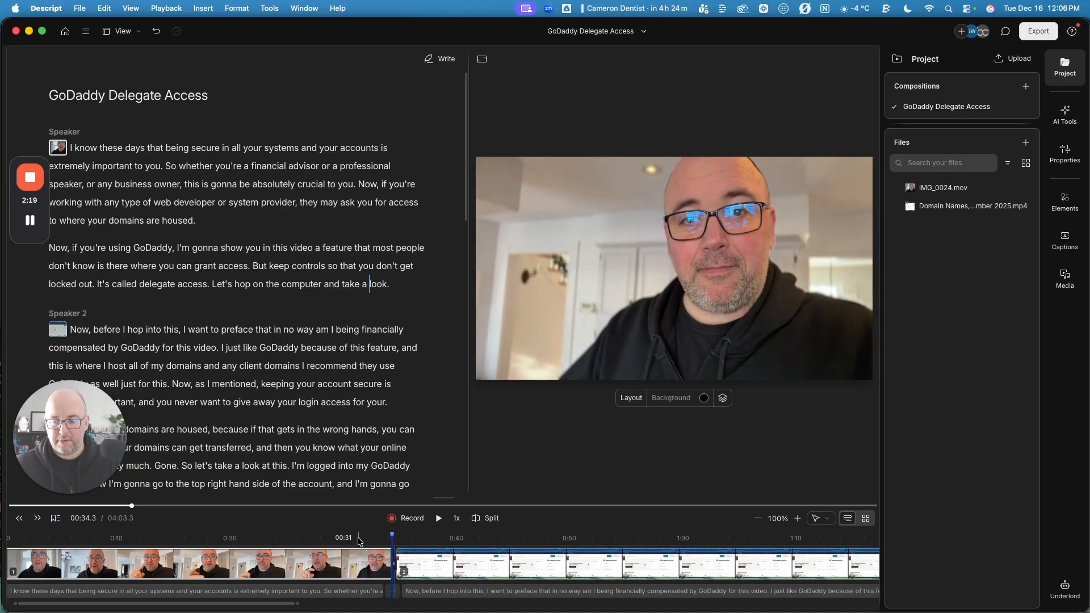
click(404, 546)
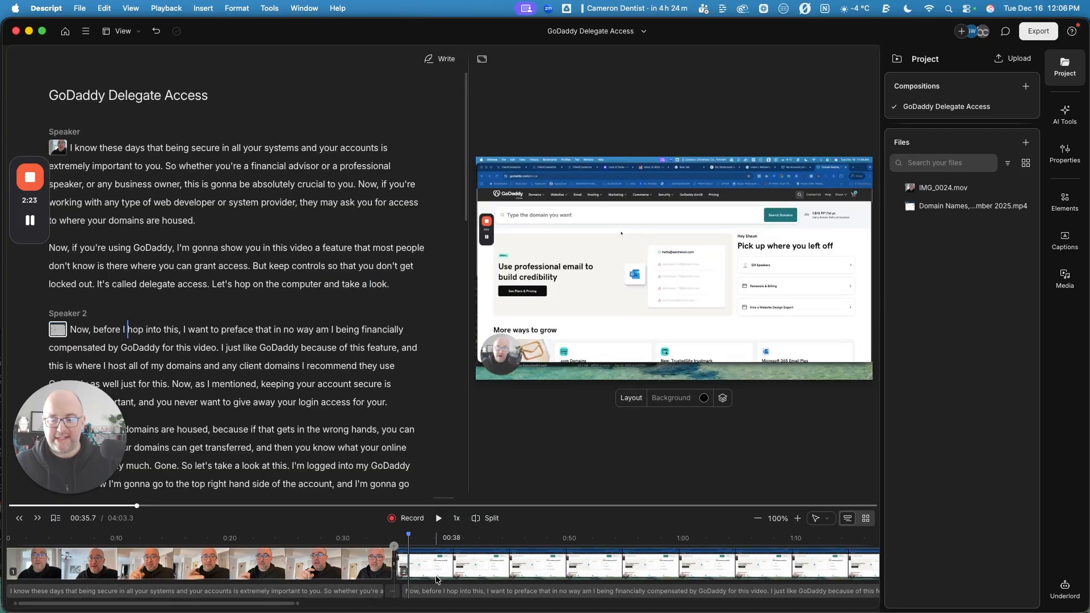
Add a Cross-zoom transition between the intro clip and the screen recording
click(394, 565)
click(379, 518)
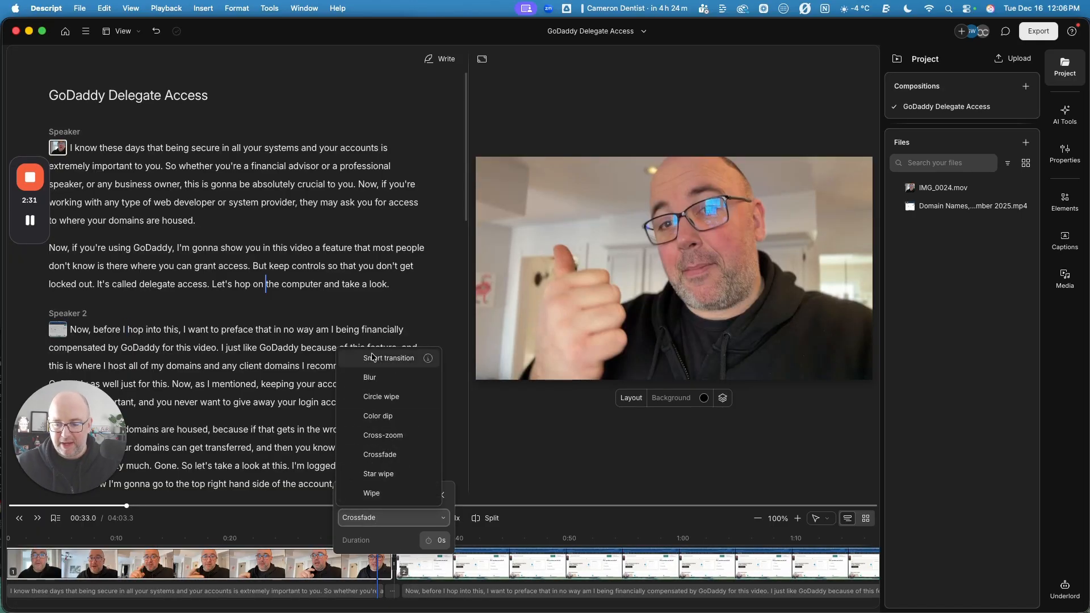
click(391, 436)
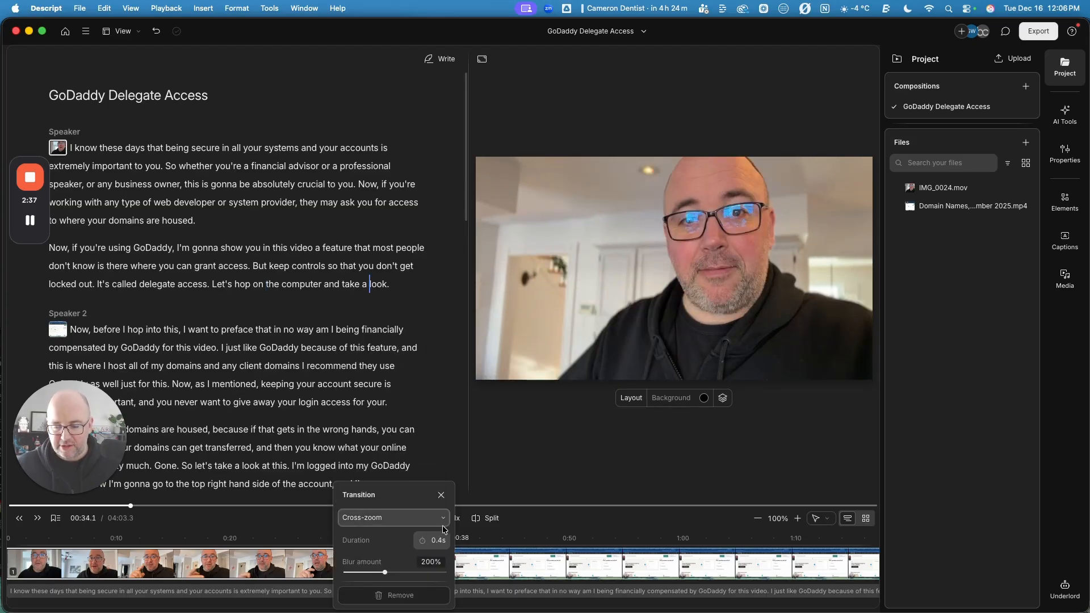
click(442, 495)
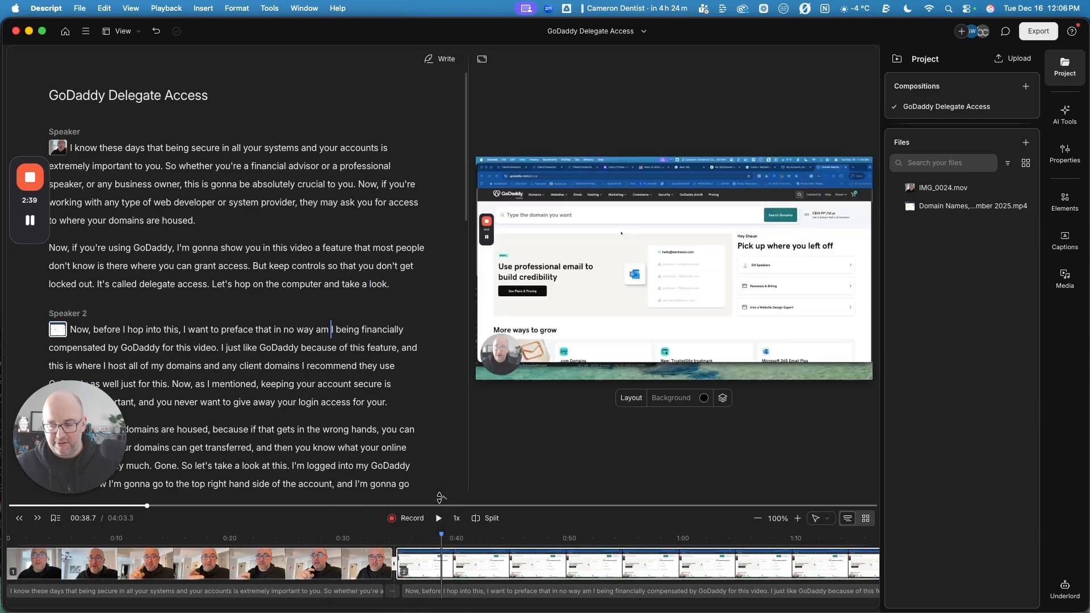
Play back the transition from the intro clip into the screen recording
click(385, 540)
key(space)
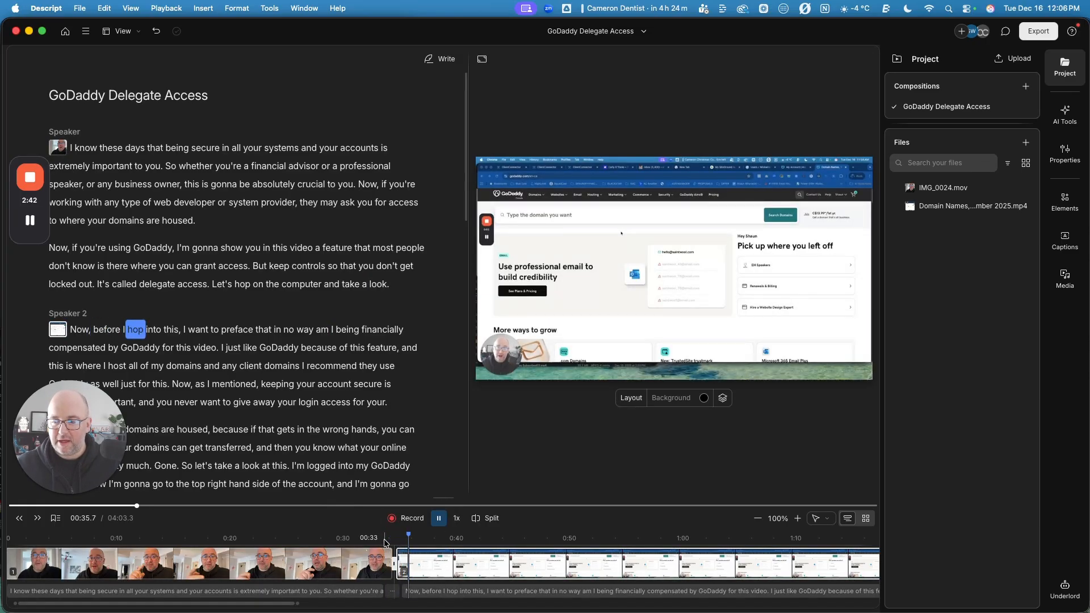
key(space)
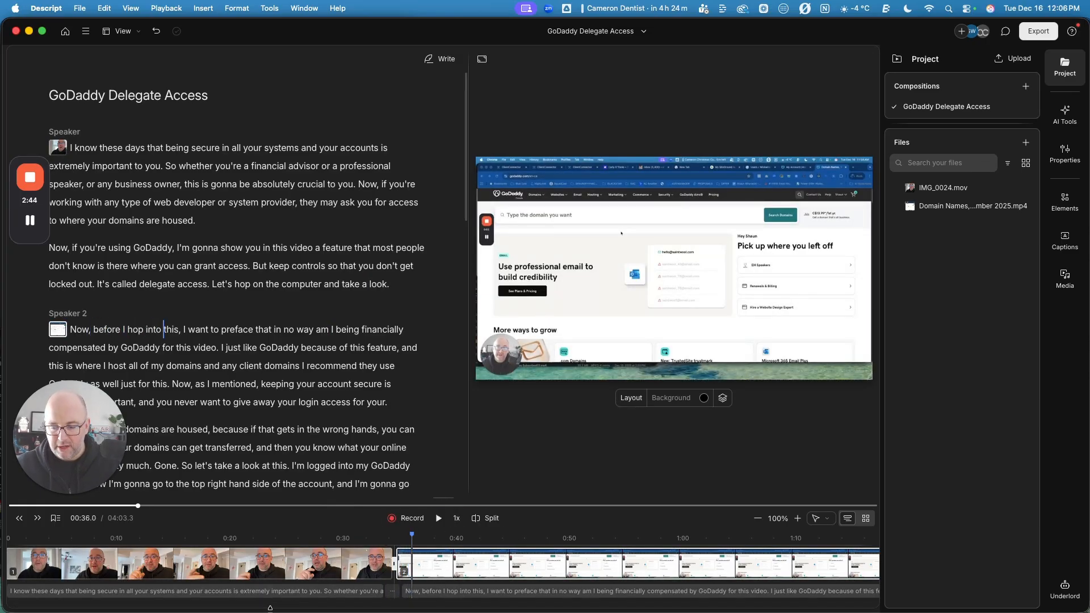
Trim the end of the screen recording so the composition lasts about 4:02.7
drag(278, 606, 886, 605)
click(811, 549)
key(space)
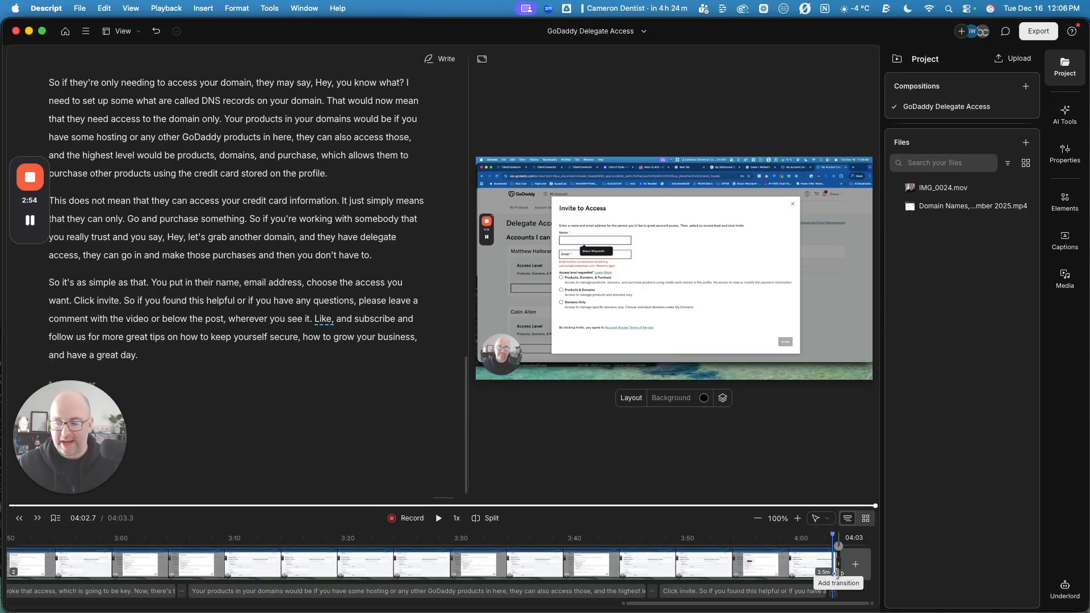
mouse_move(837, 573)
mouse_down()
mouse_move(818, 573)
mouse_move(830, 575)
mouse_up()
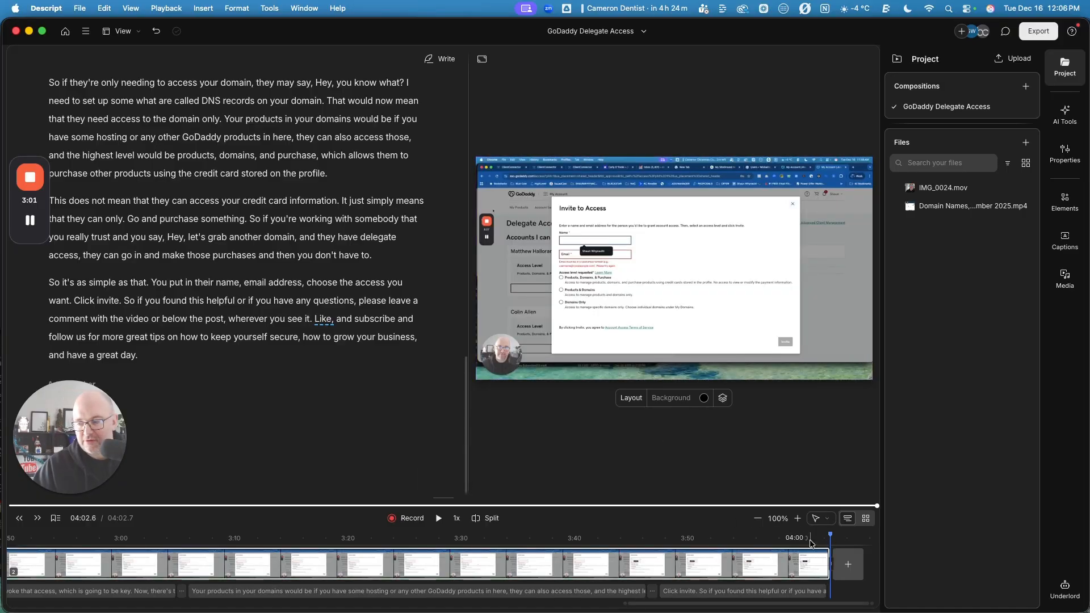
Add Karaoke classic captions to all scenes, starting from the intro clip
click(760, 538)
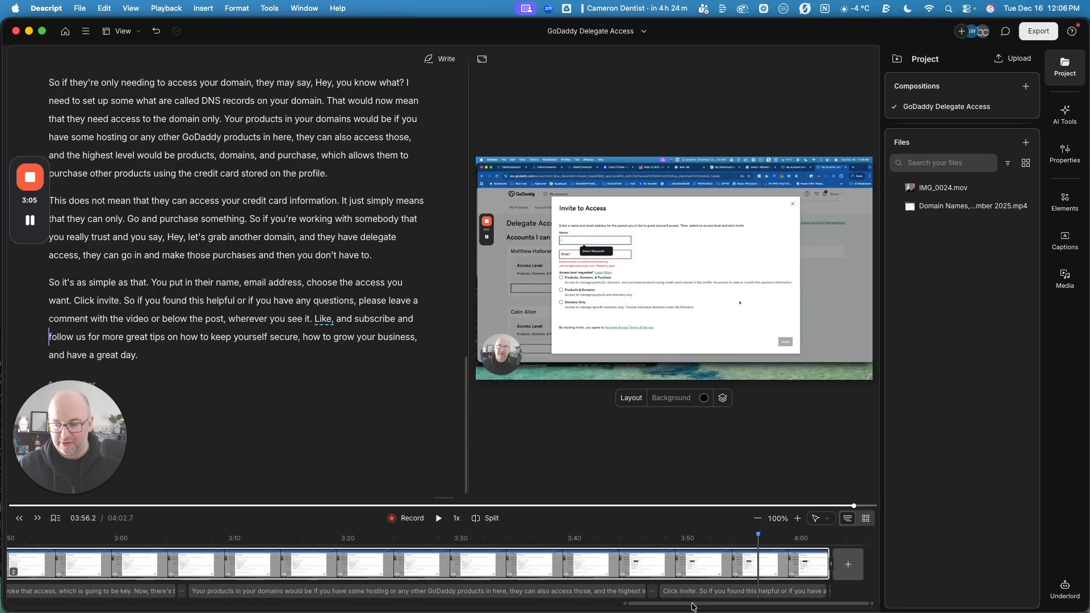
drag(693, 606, 85, 606)
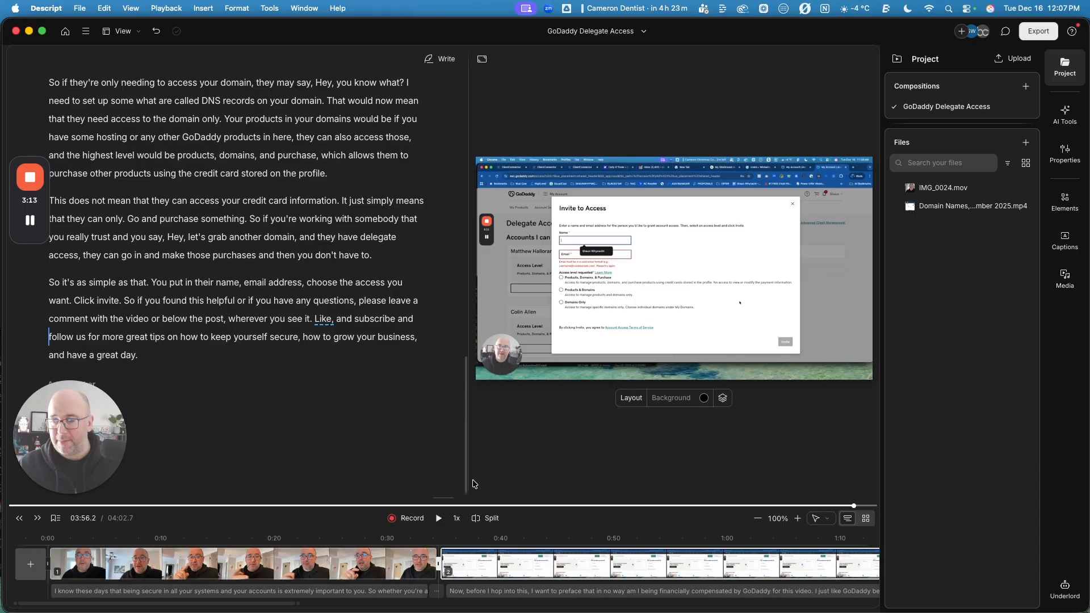
click(202, 573)
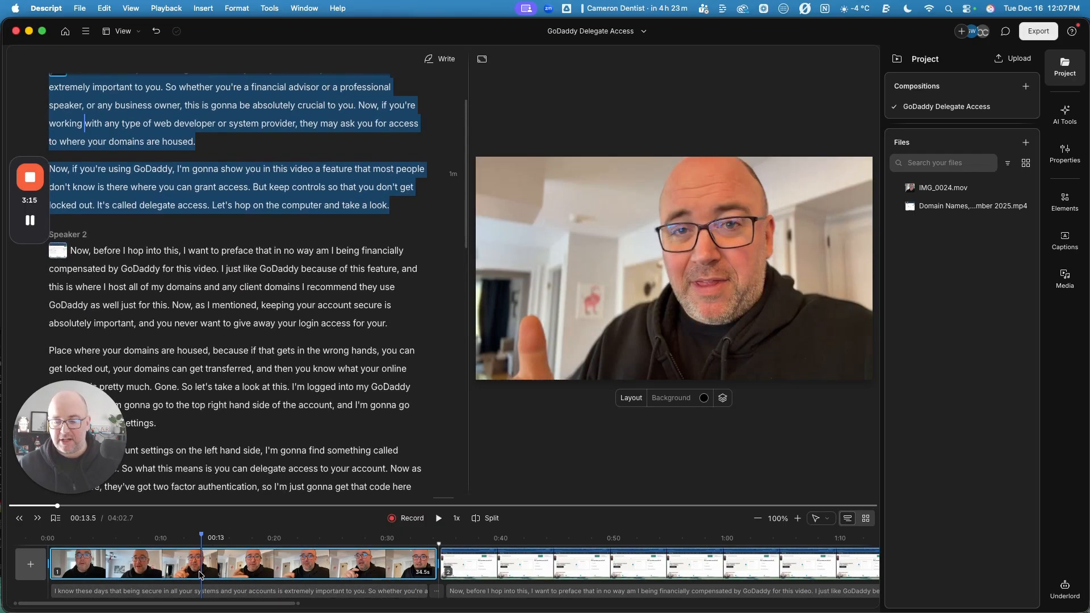
click(1070, 246)
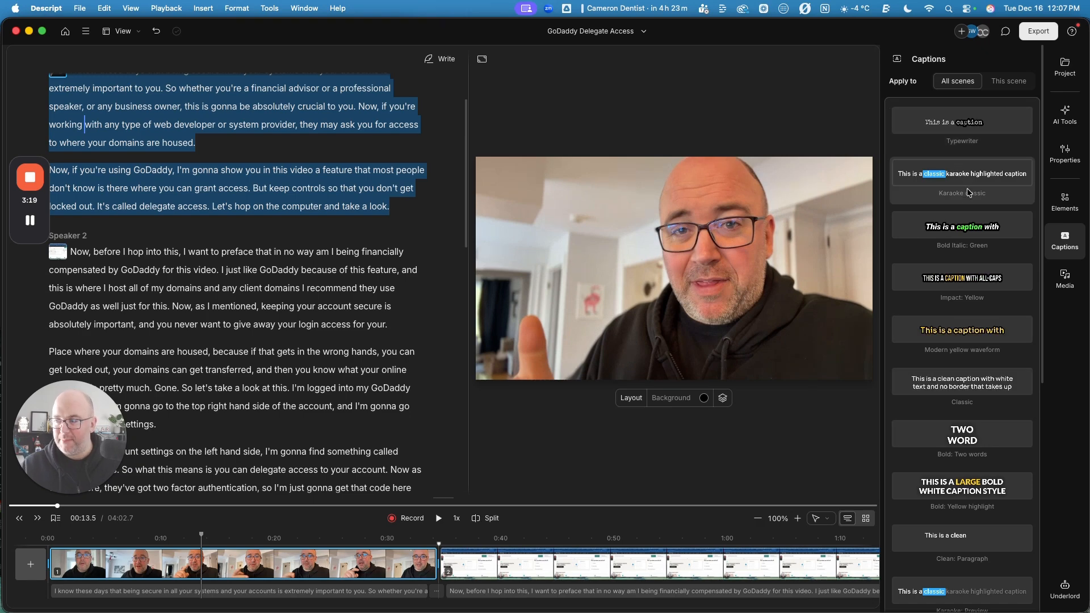
click(986, 407)
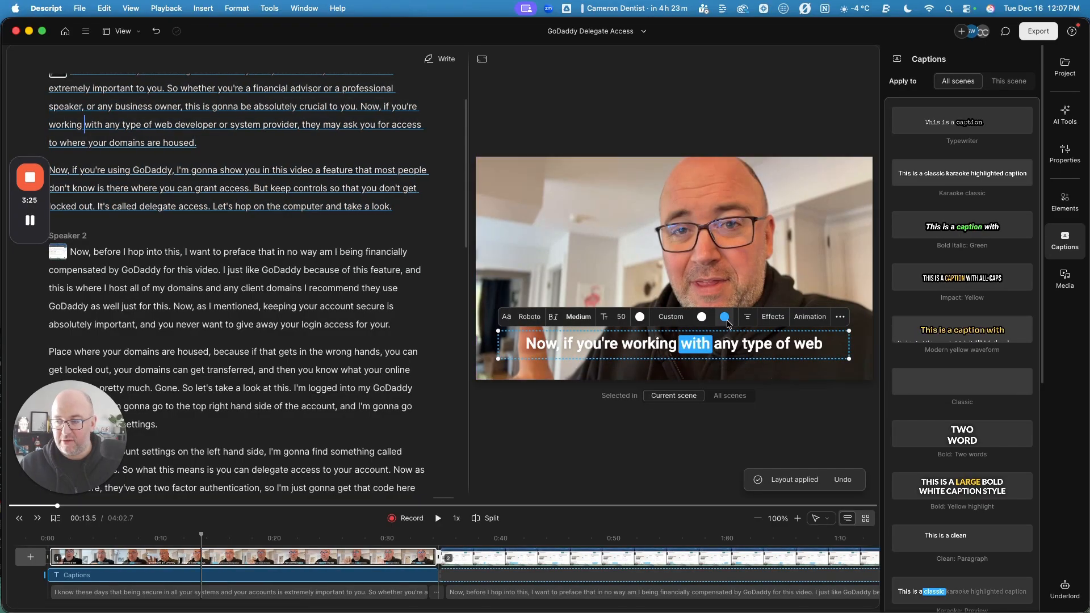
Play back the captions near the start of the intro clip and across the transition into the screen recording
click(94, 546)
key(space)
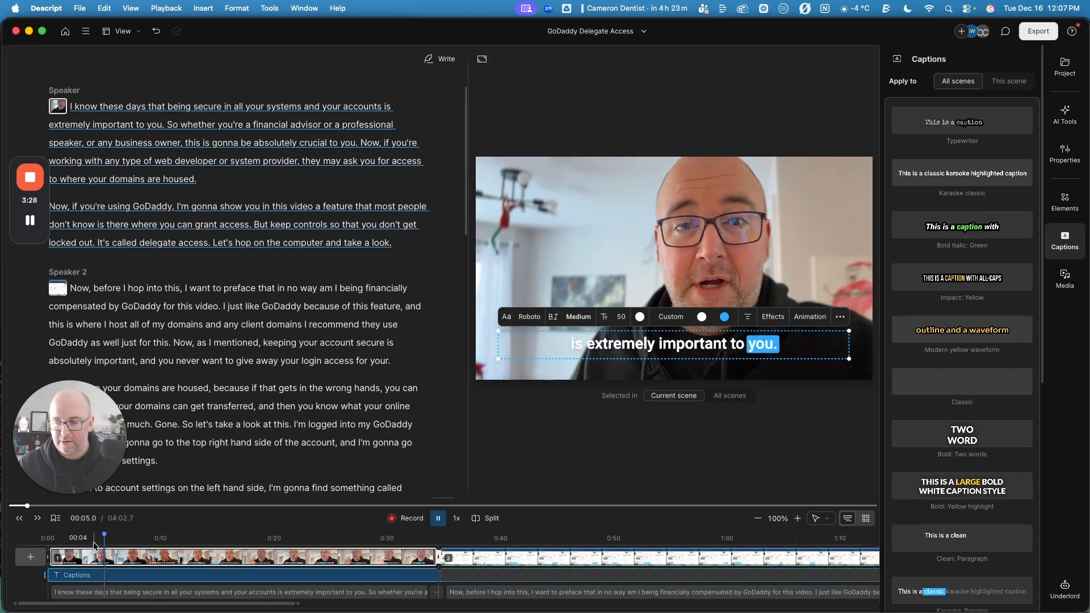
key(space)
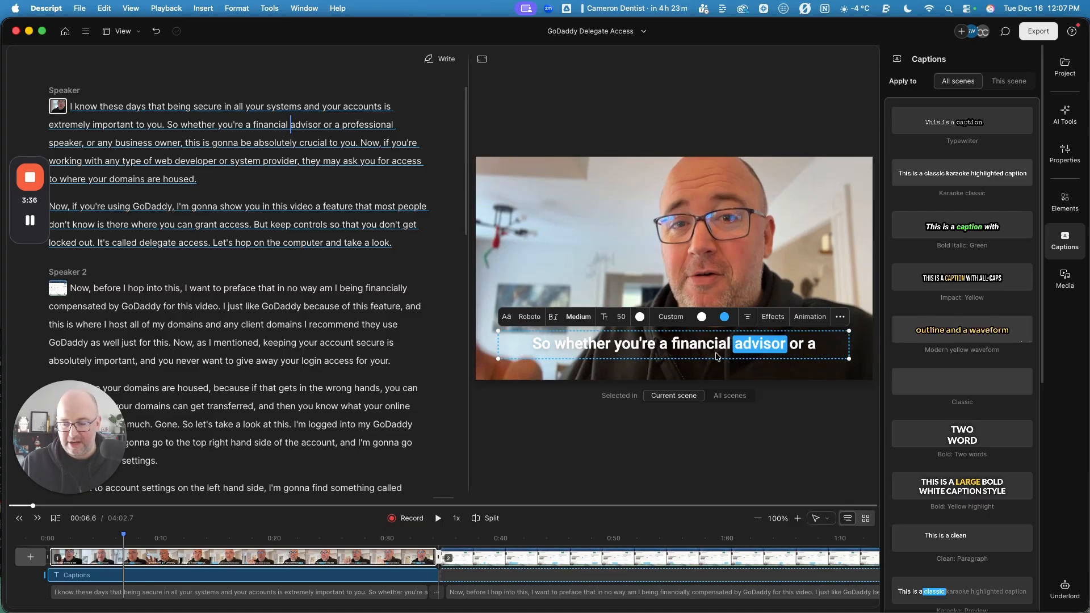
click(419, 539)
key(space)
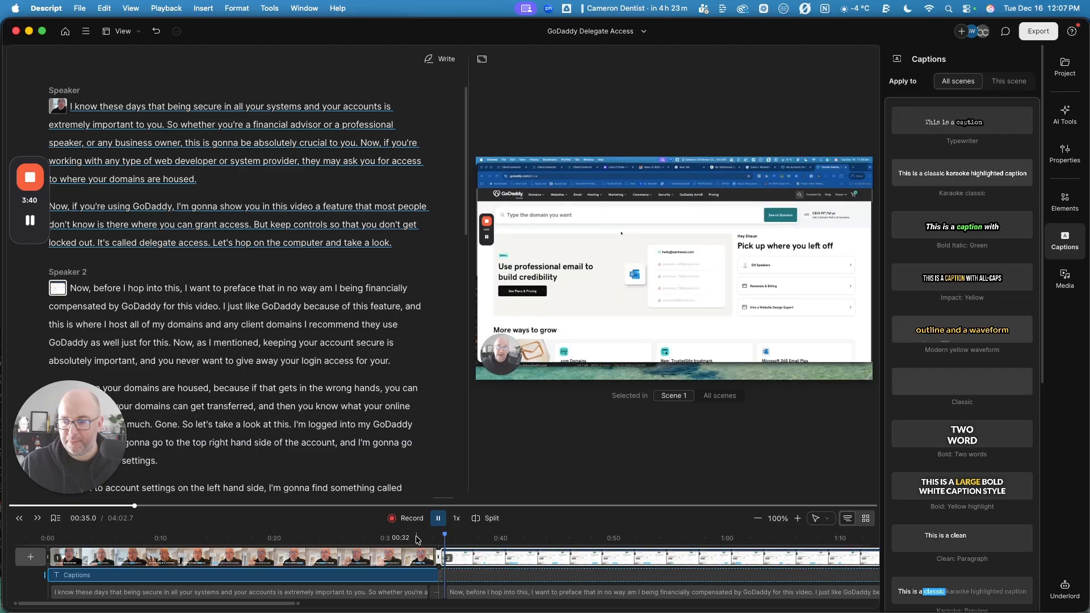
key(space)
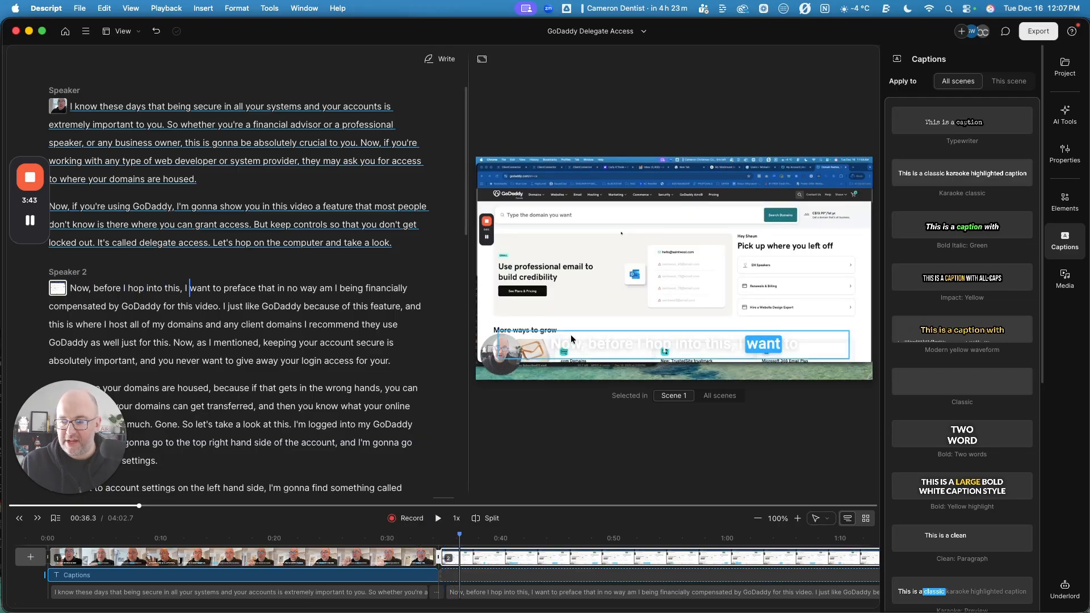
Delete the captions from the screen recording scene and from the intro clip
click(710, 348)
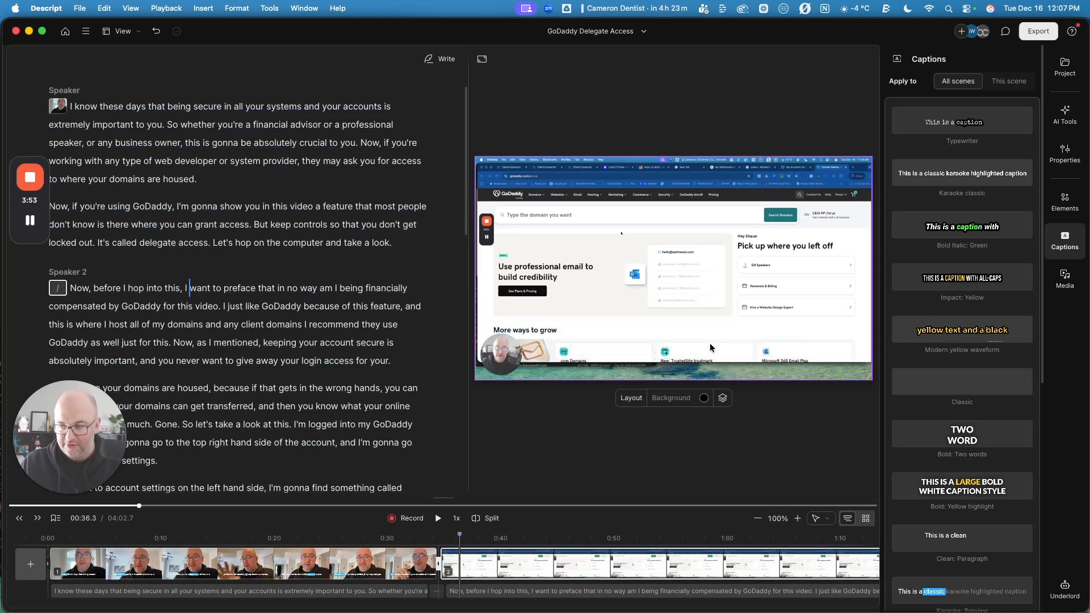
click(372, 563)
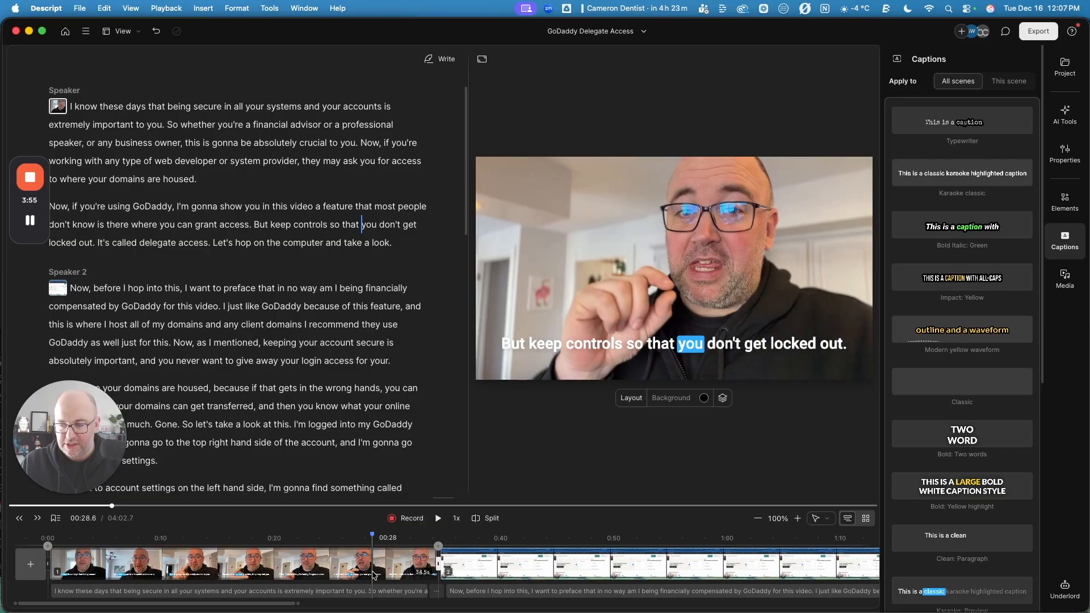
click(374, 573)
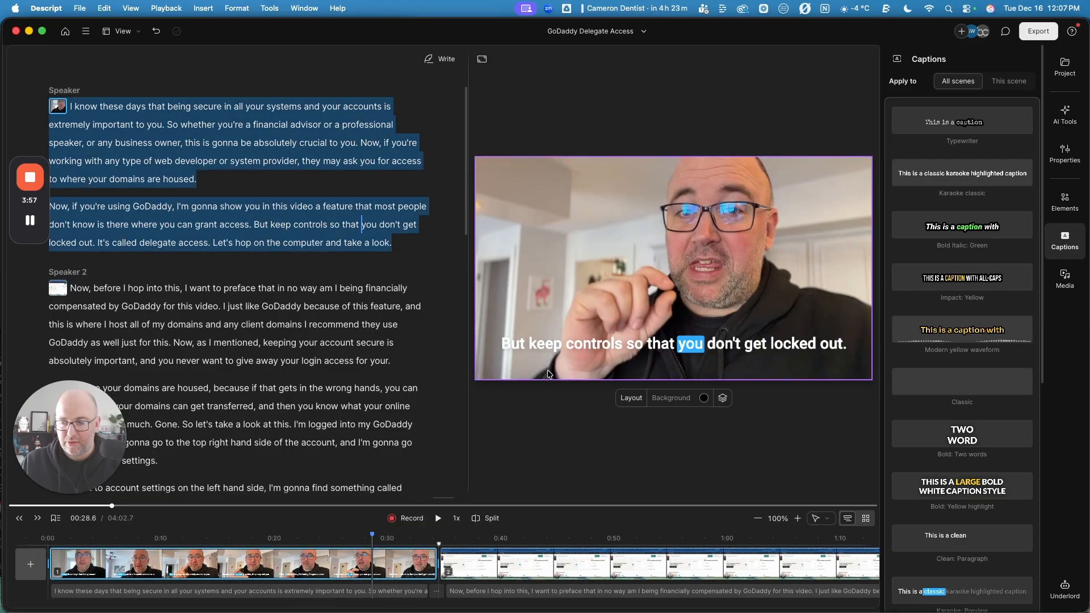
click(565, 344)
key(Delete)
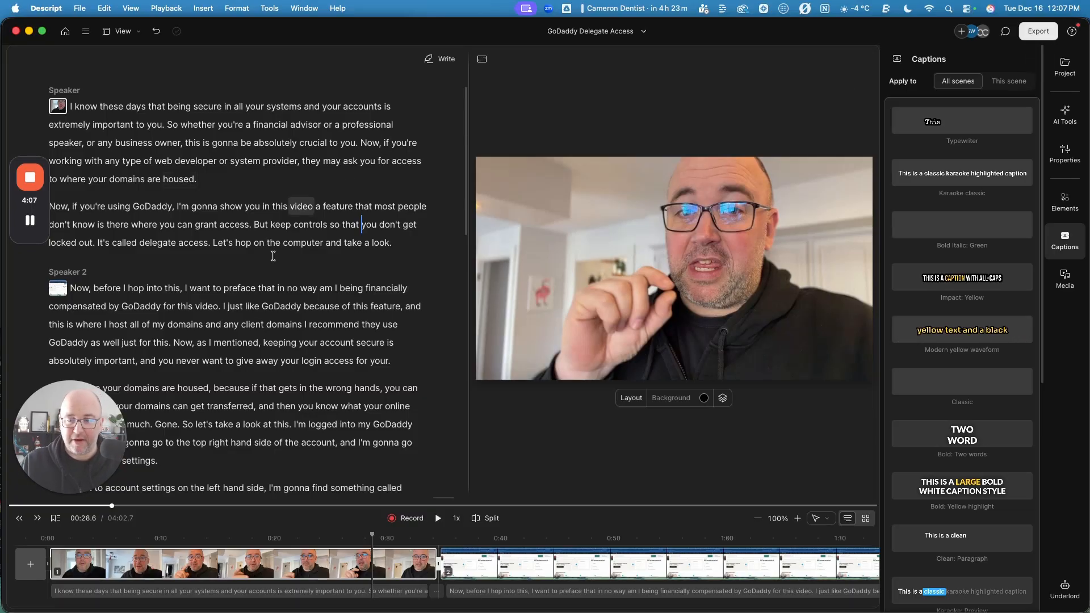
Read through the whole transcript to check for wrongly transcribed words
scroll(239, 322, down, 10)
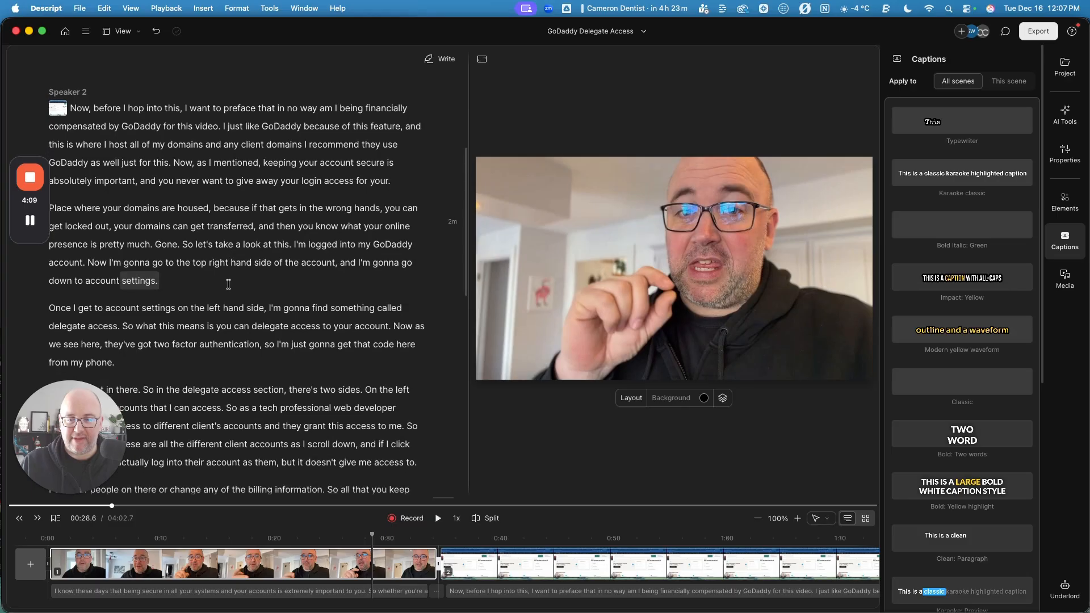
scroll(225, 280, down, 2)
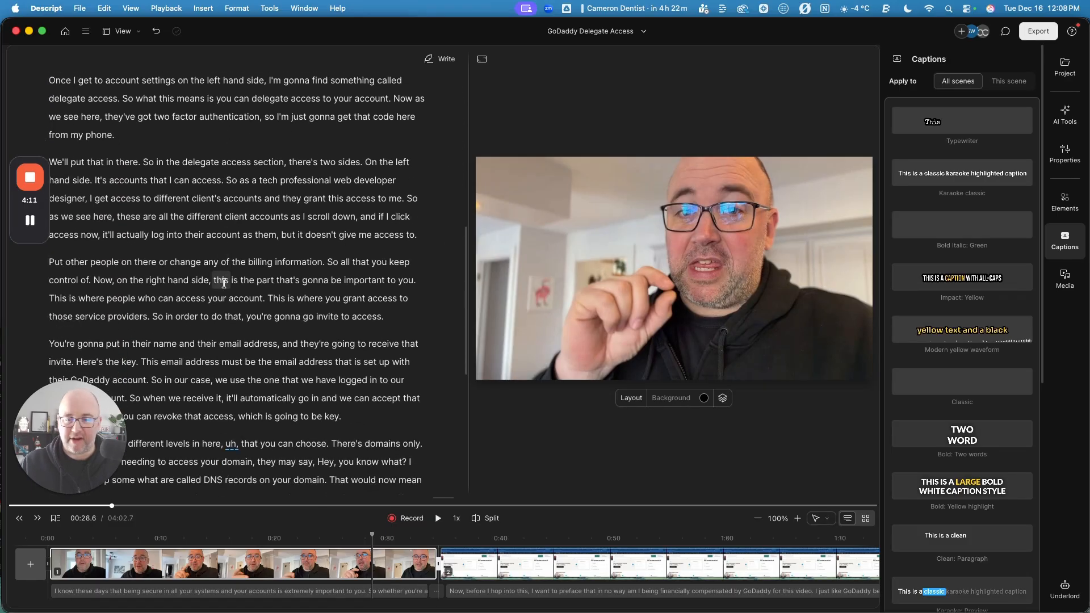
scroll(221, 278, down, 3)
scroll(201, 250, down, 3)
scroll(212, 272, down, 5)
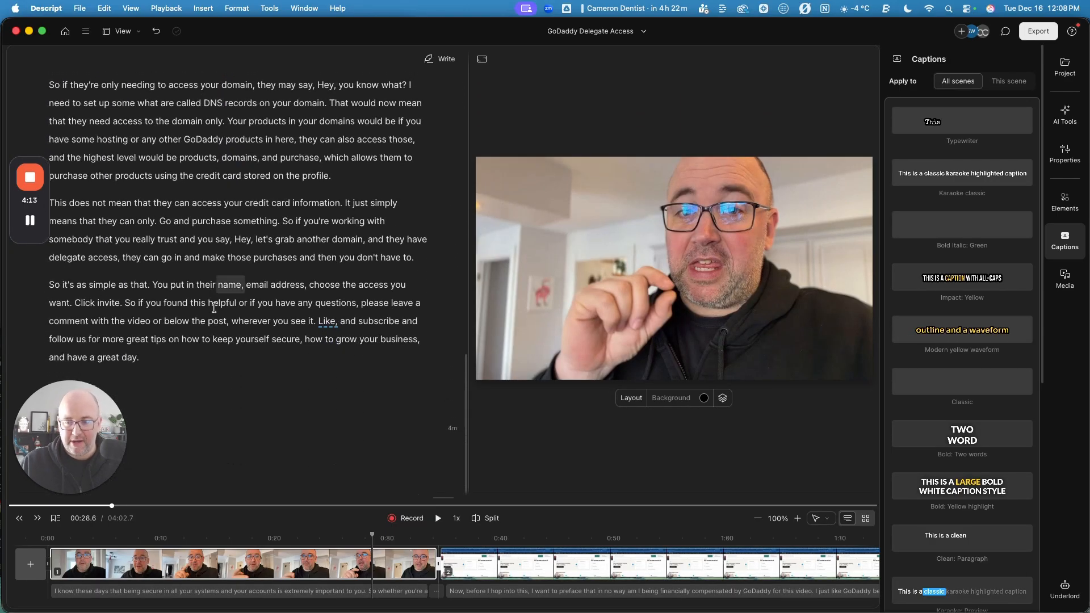
scroll(214, 307, up, 2)
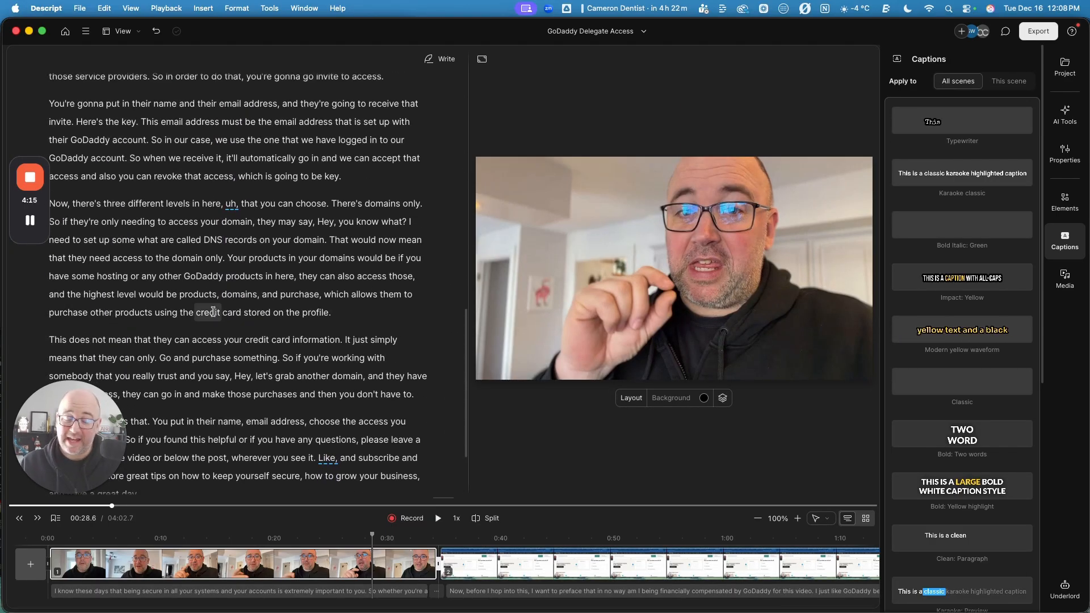
scroll(213, 312, up, 10)
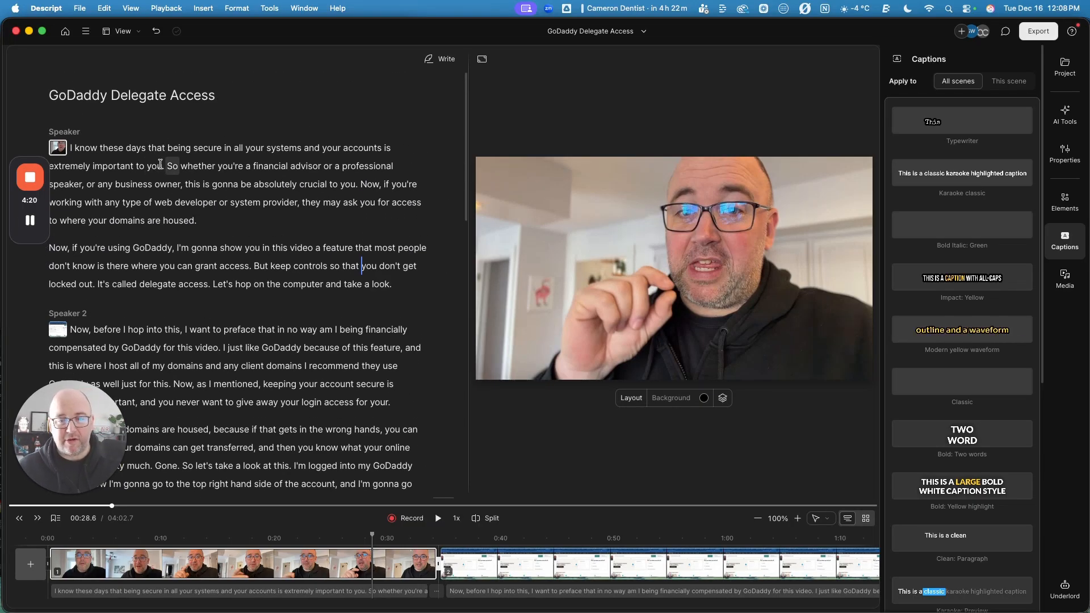
click(261, 203)
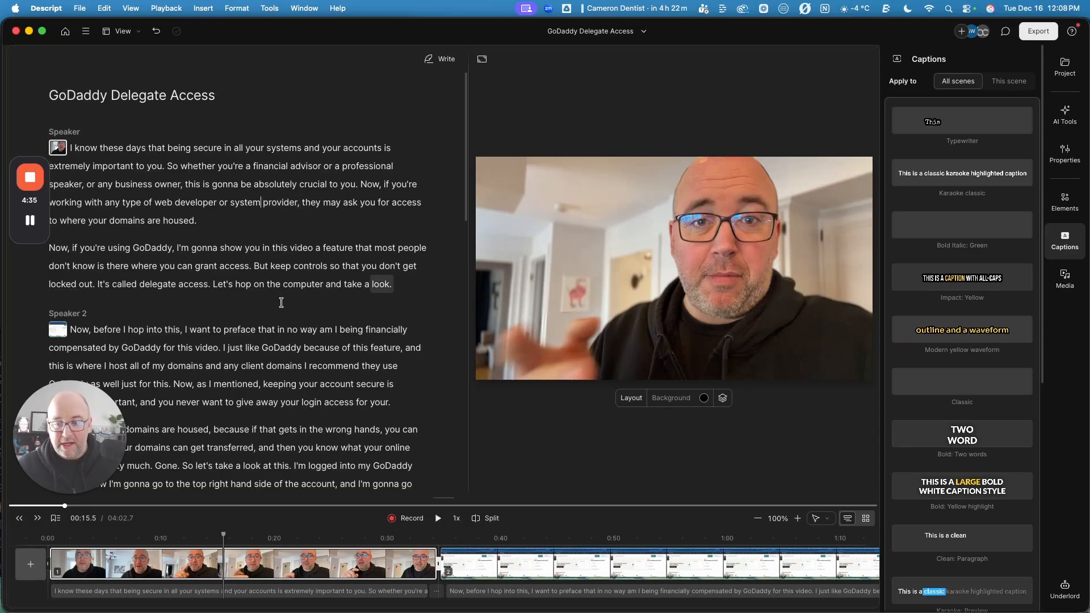
scroll(272, 272, down, 5)
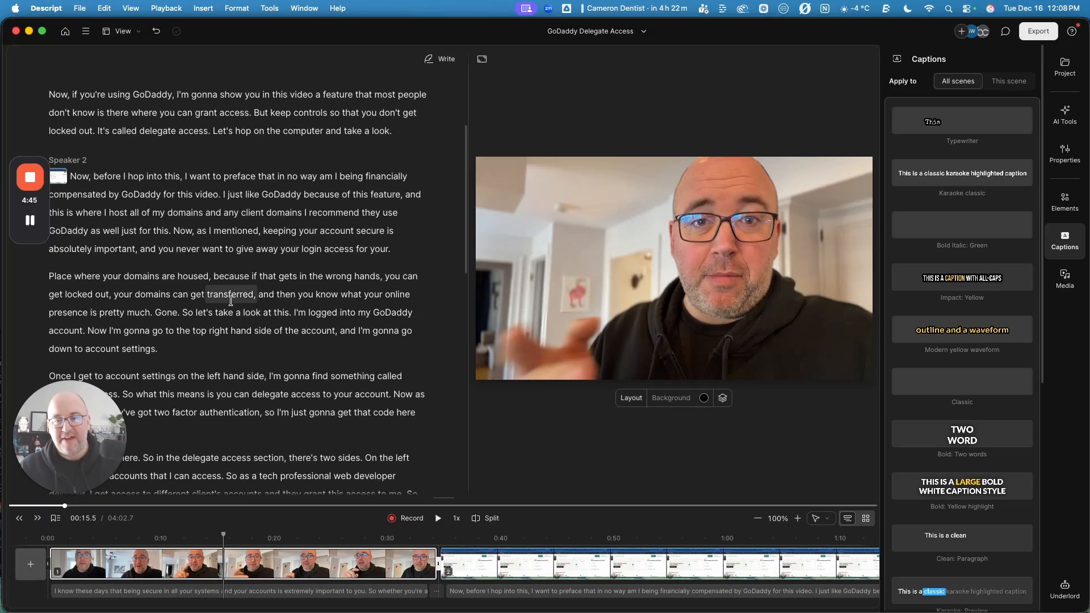
Apply a transcript correction to all occurrences of the word "delegate", keeping its spelling
click(158, 134)
double_click(158, 134)
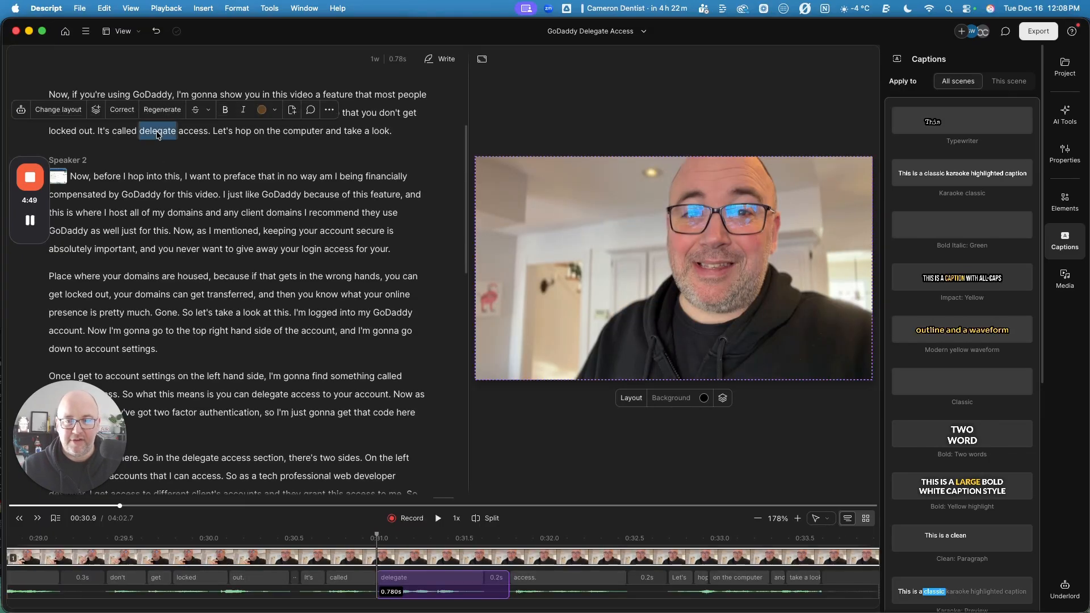
click(127, 111)
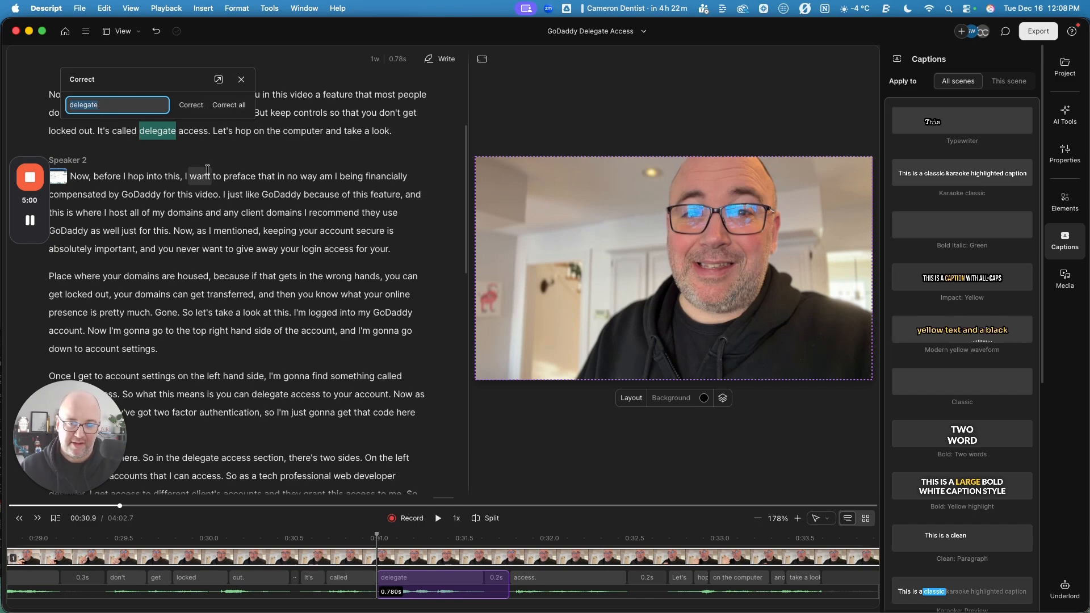
click(229, 106)
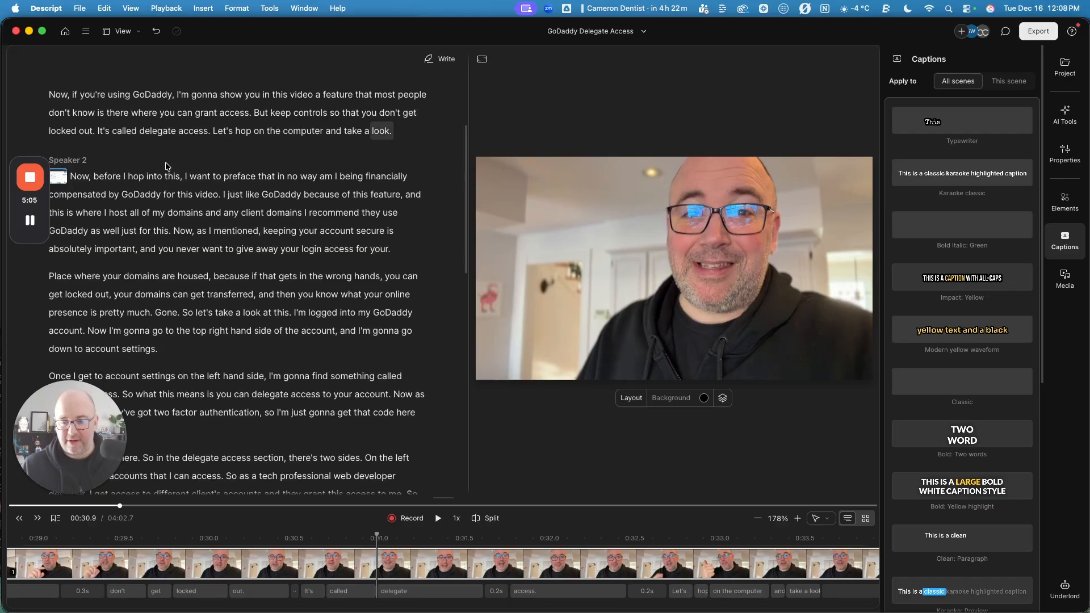
Open the file chooser for adding another media file to the project files
scroll(182, 324, down, 20)
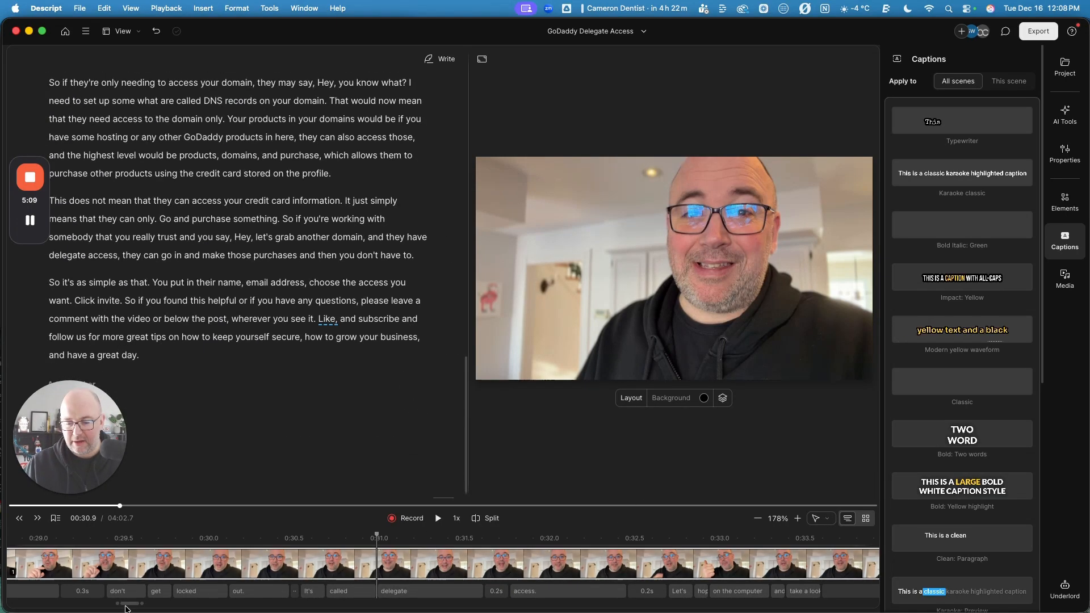
drag(137, 605, 887, 607)
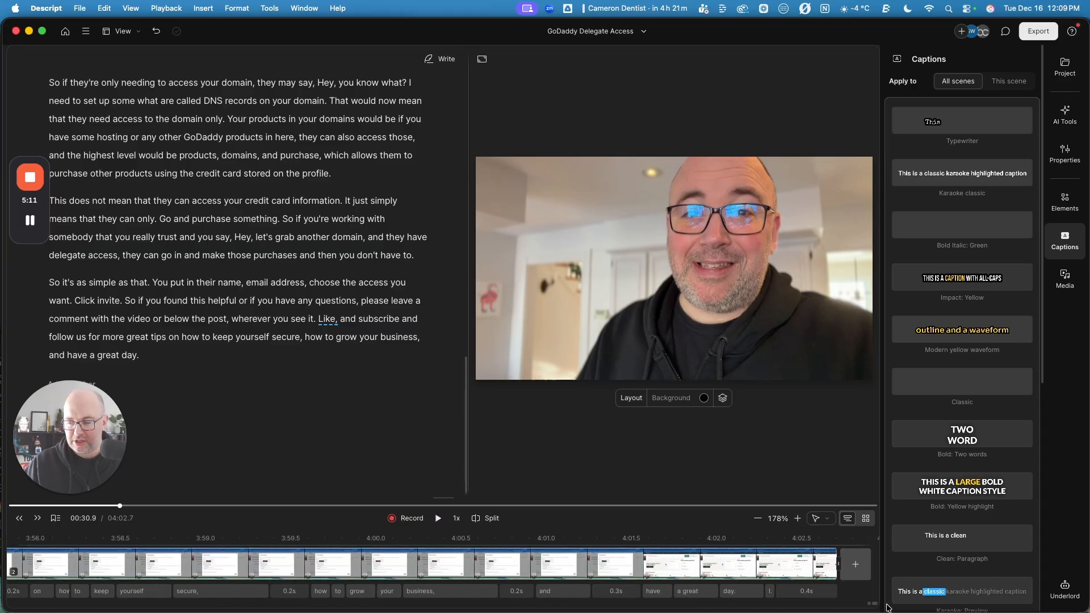
click(1057, 64)
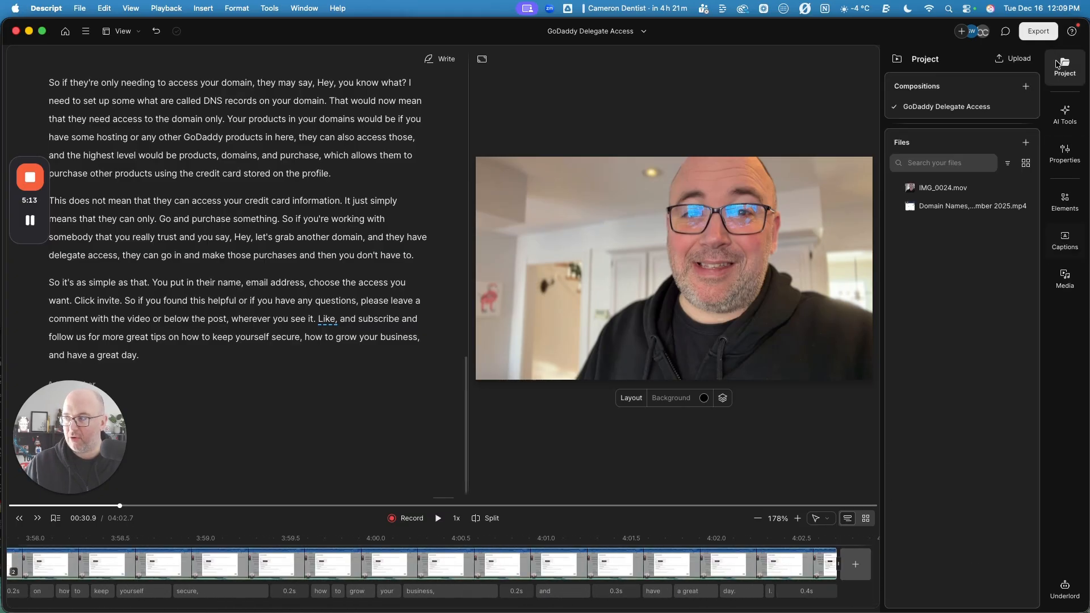
click(1026, 142)
click(1017, 183)
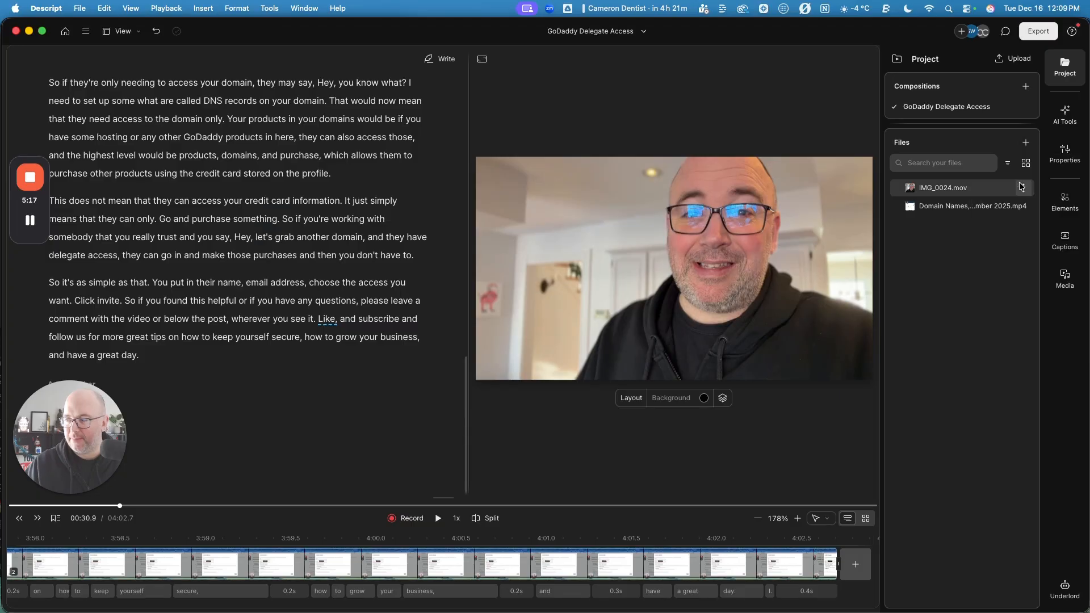
Look through the Blue Cow Marketing folder on the external SSD for a video file to import
click(276, 406)
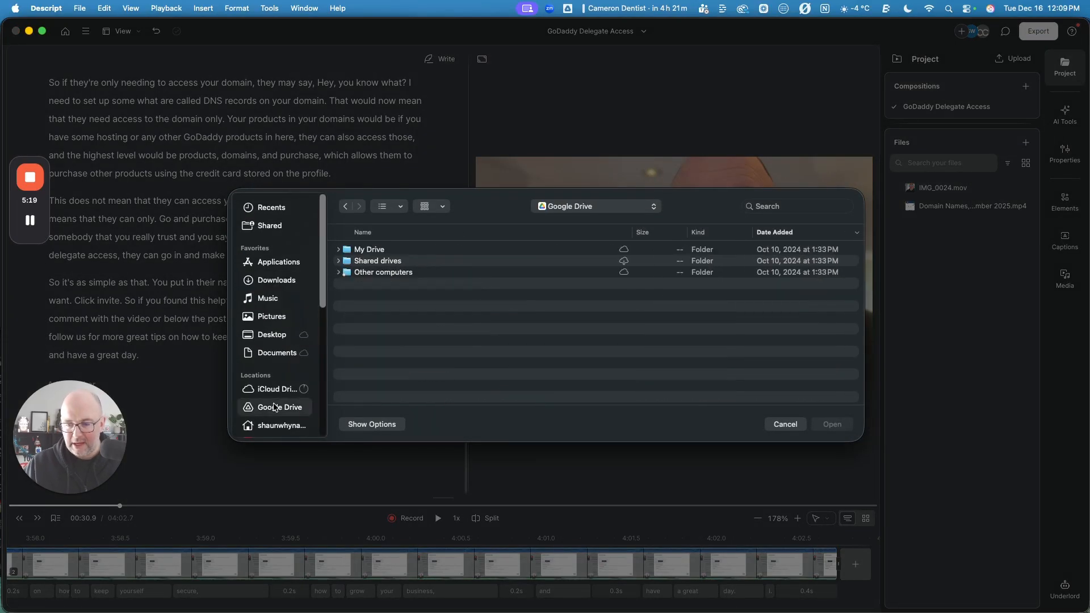
click(279, 425)
scroll(279, 424, down, 2)
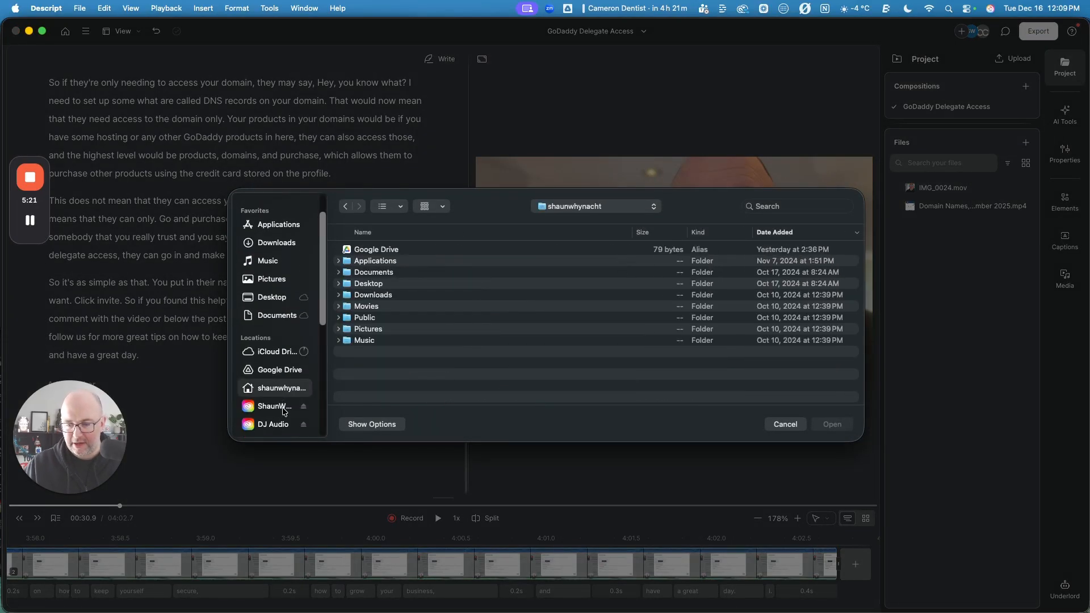
click(284, 407)
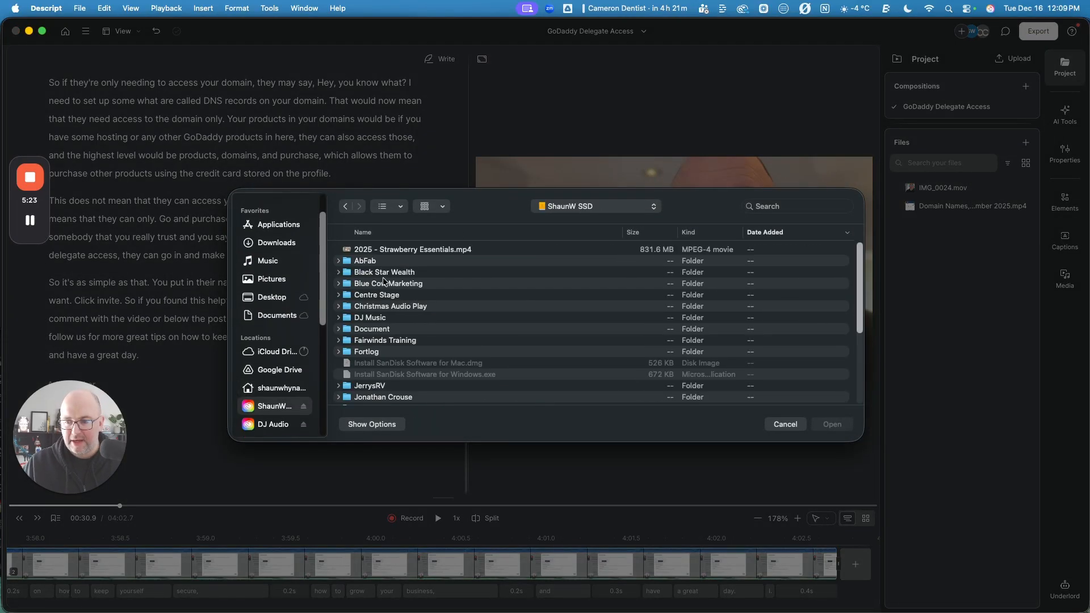
double_click(385, 284)
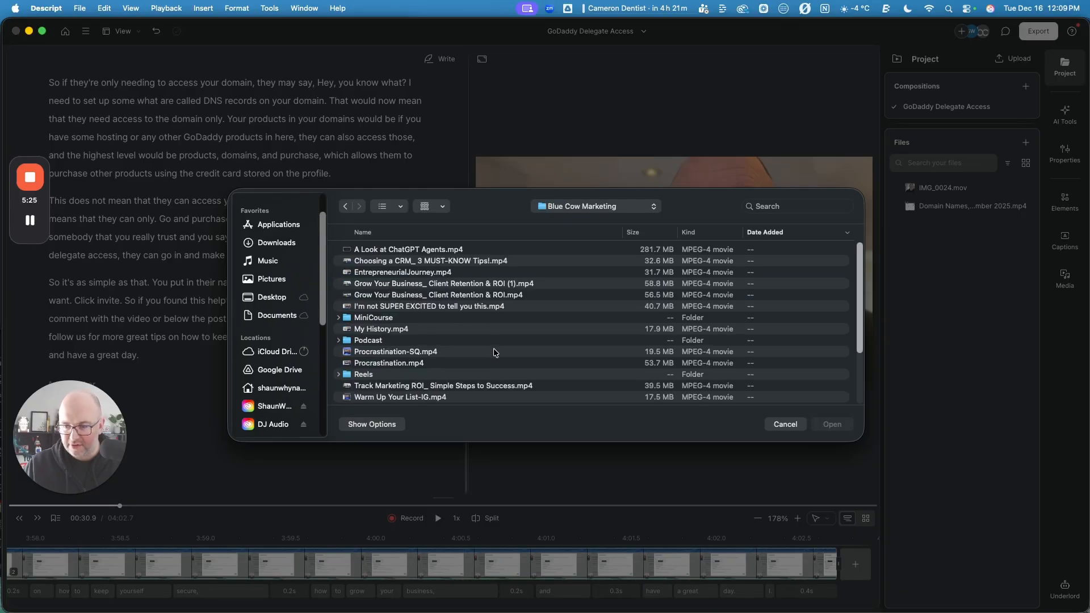
scroll(494, 355, down, 5)
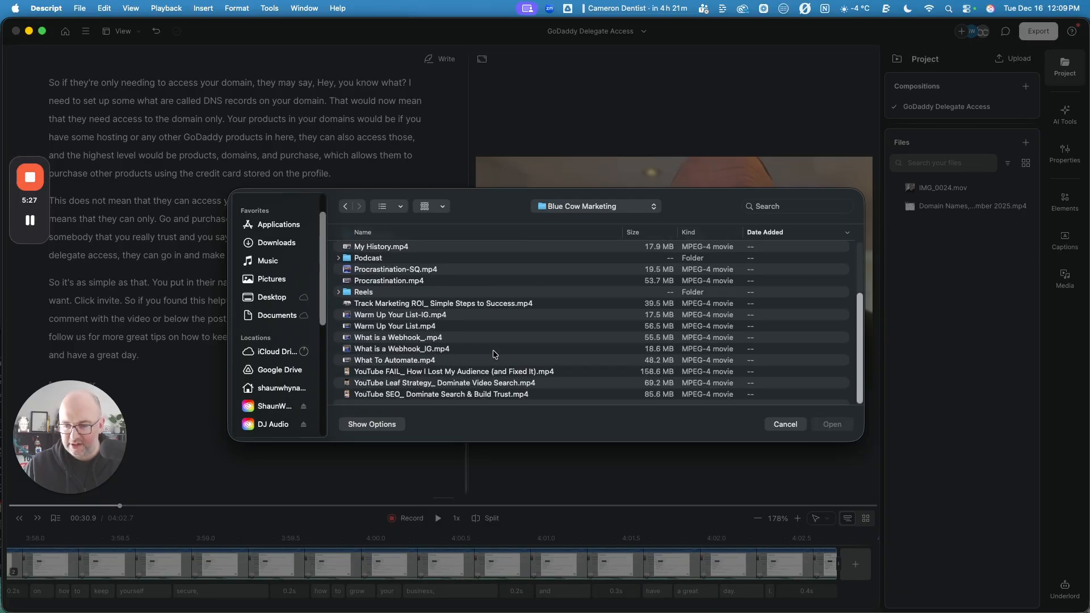
scroll(493, 355, up, 5)
Sort Google Drive's Shared drives by name and open the Blue Cow Marketing drive
click(279, 369)
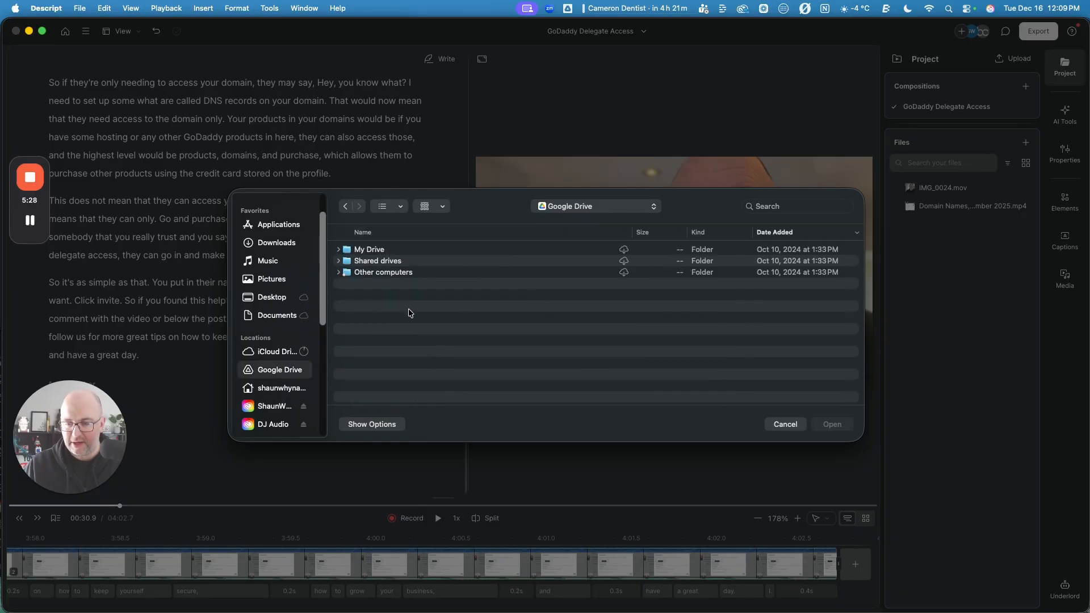
double_click(375, 262)
click(377, 232)
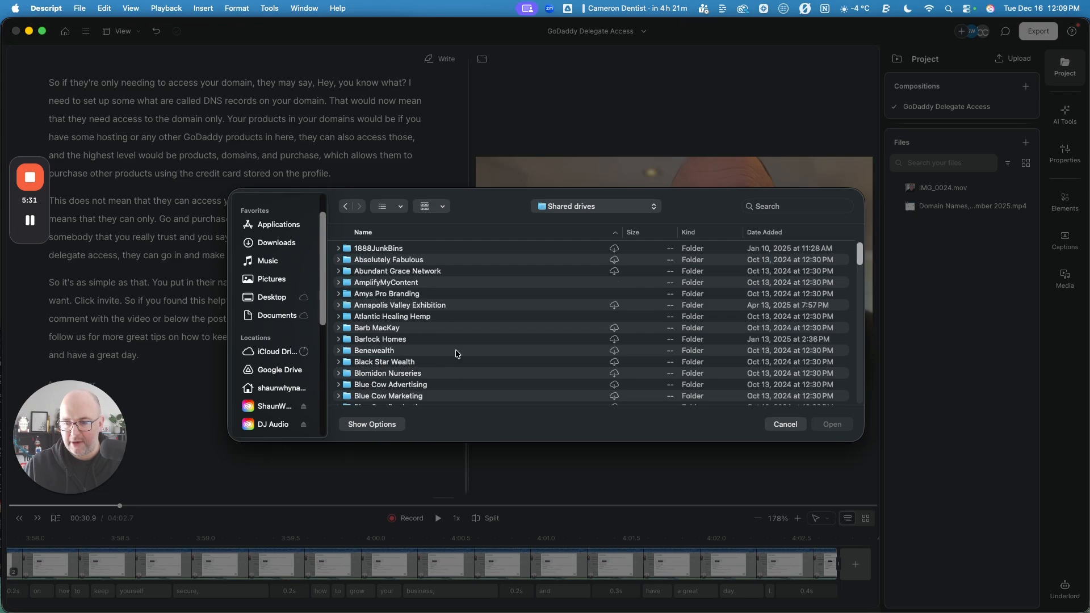
scroll(429, 354, down, 2)
double_click(388, 389)
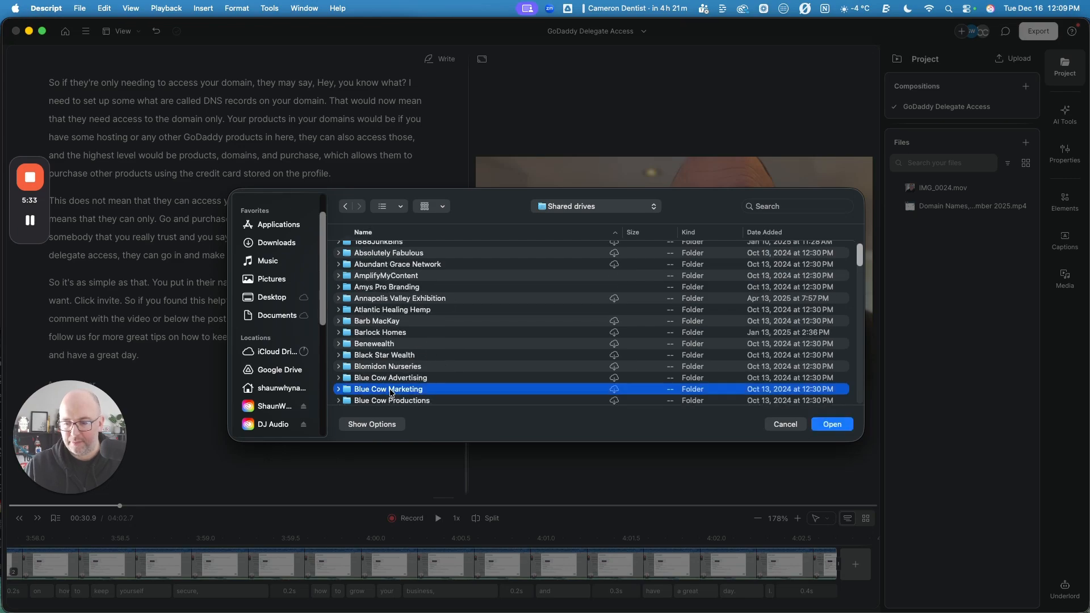
Look through the Video folder of the Blue Cow Marketing drive for an ending clip and return to the drive's main folder
scroll(426, 313, down, 3)
scroll(423, 315, down, 15)
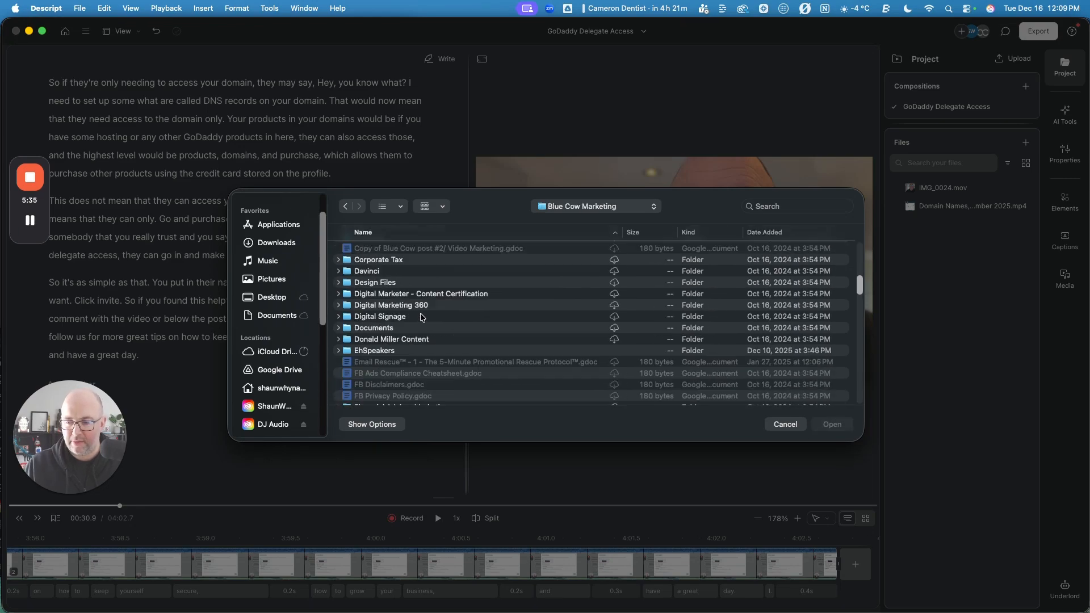
scroll(397, 314, down, 12)
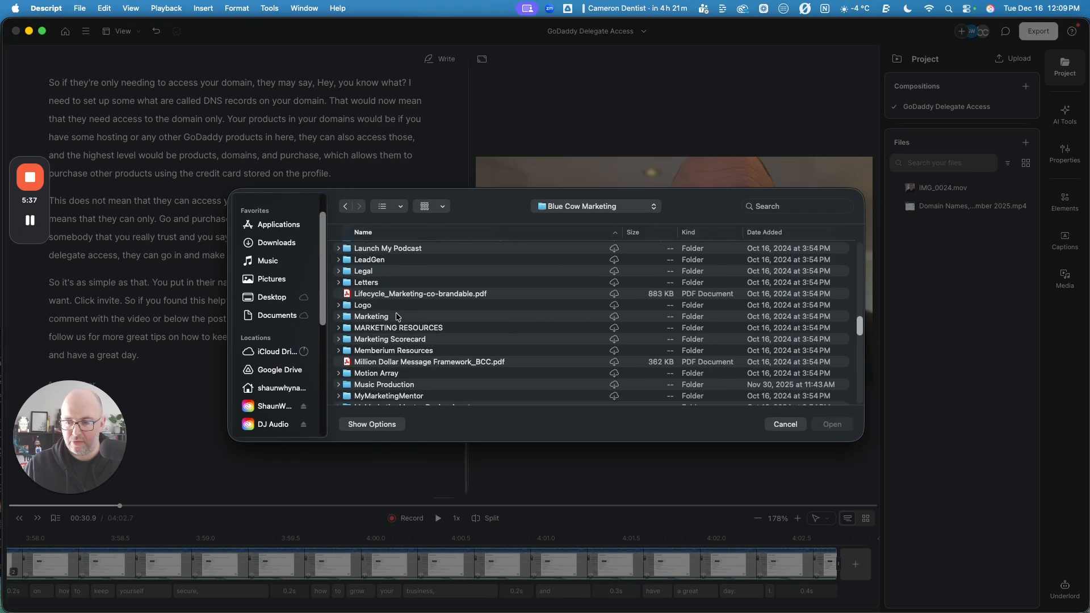
scroll(396, 320, down, 6)
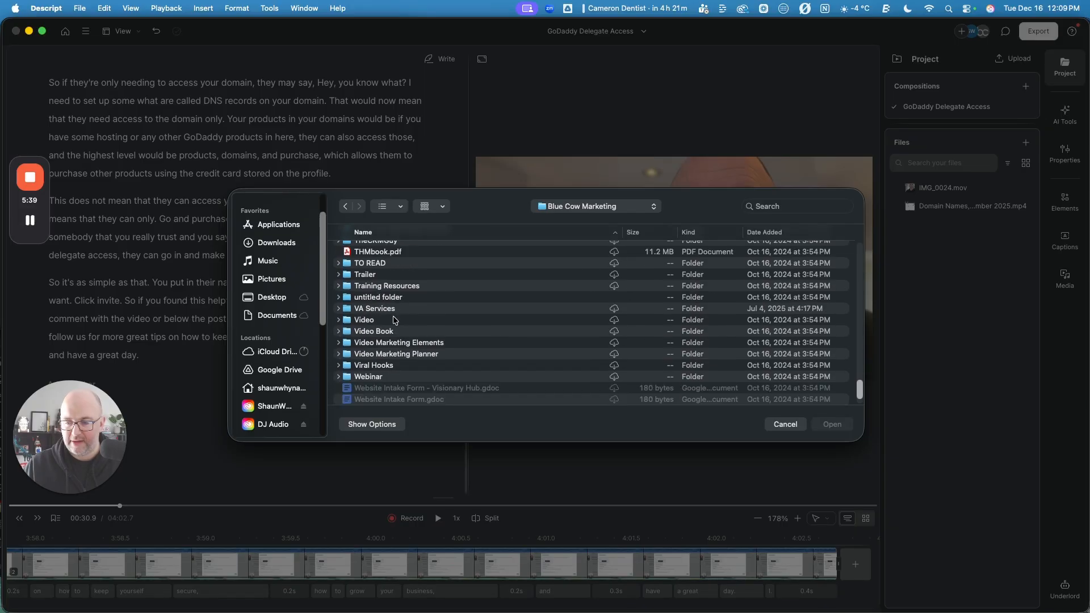
double_click(368, 321)
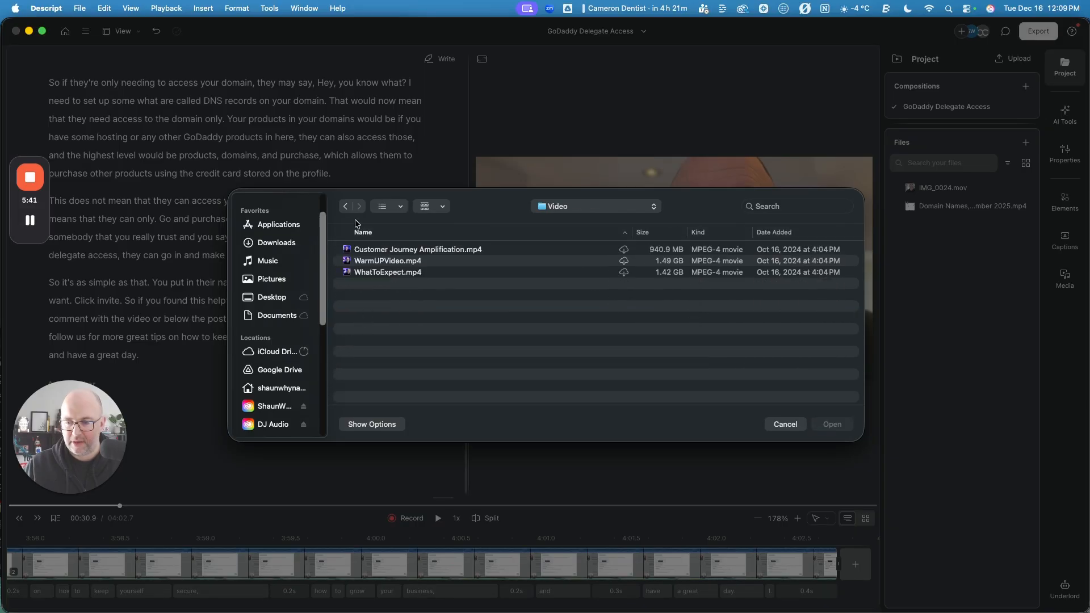
click(346, 206)
Open the Logo folder in the Blue Cow Marketing drive and preview BlueCow-AnimatedLogo.mp4
scroll(427, 378, down, 10)
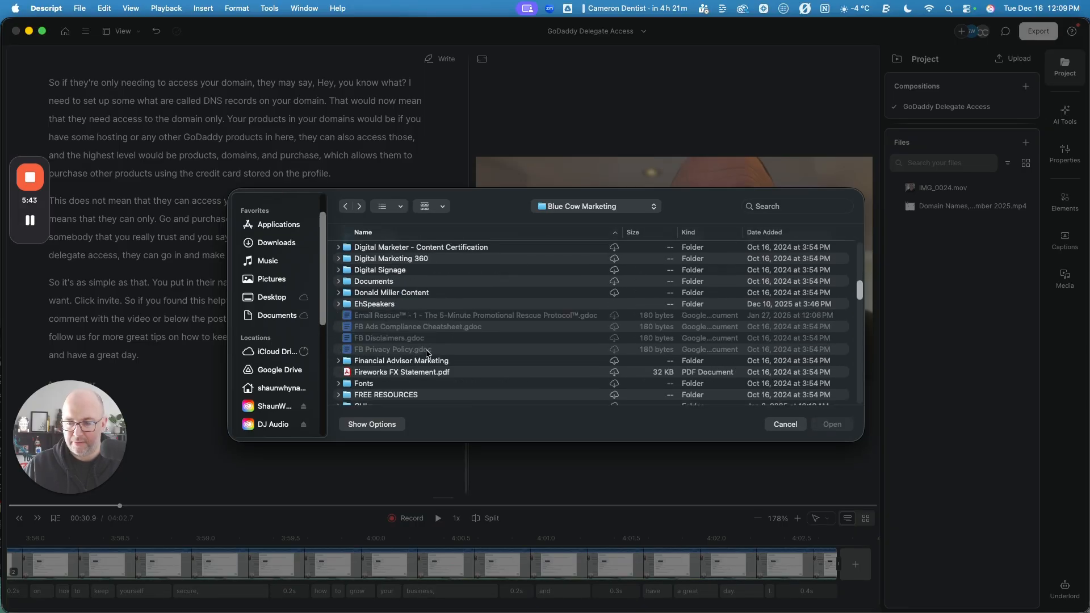
scroll(427, 354, down, 5)
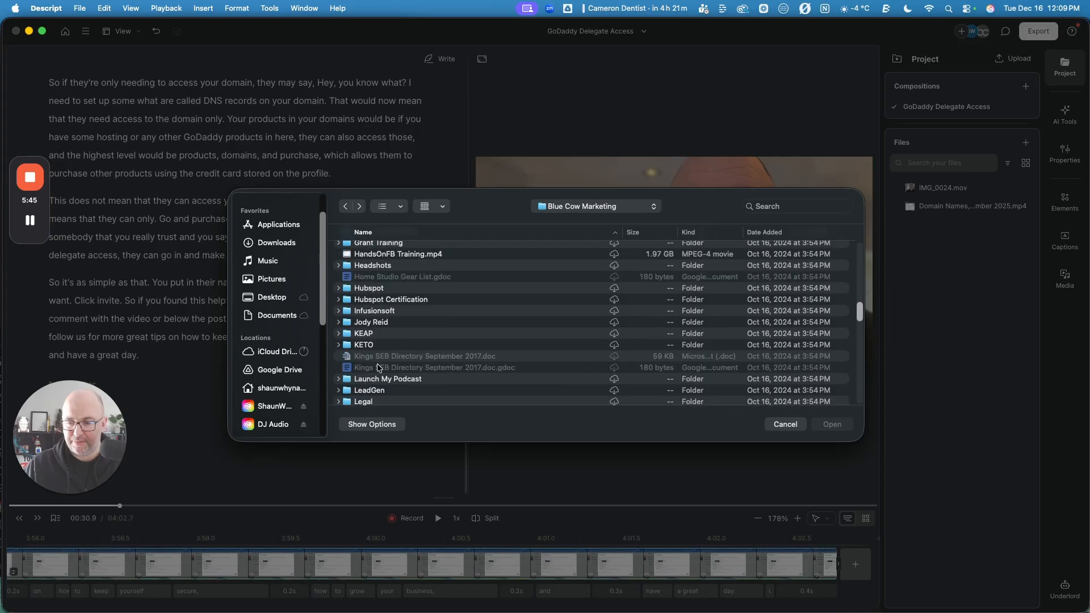
scroll(369, 385, down, 4)
double_click(366, 332)
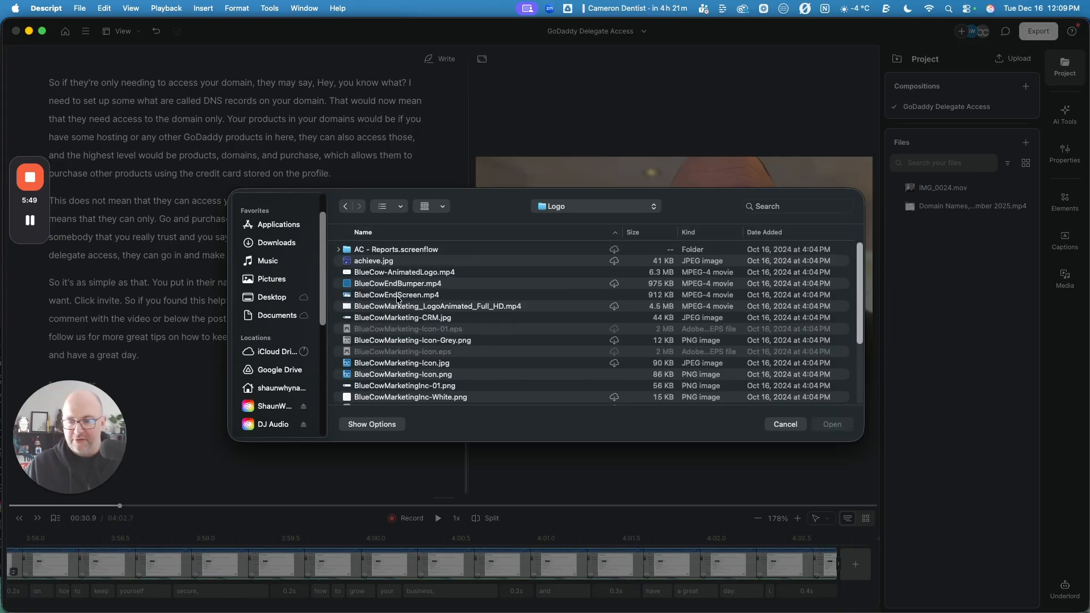
click(386, 274)
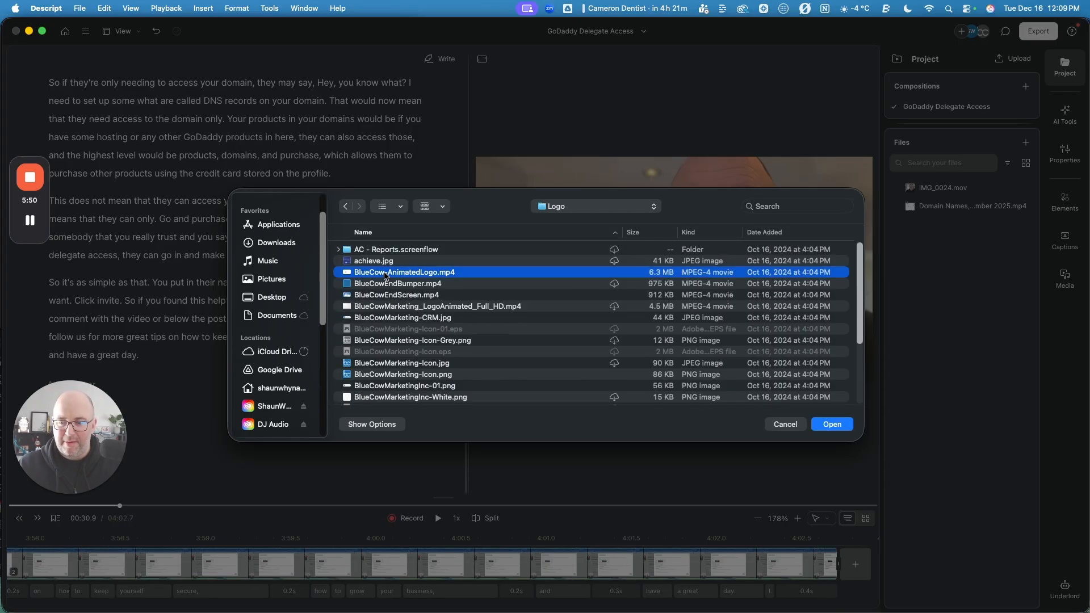
key(space)
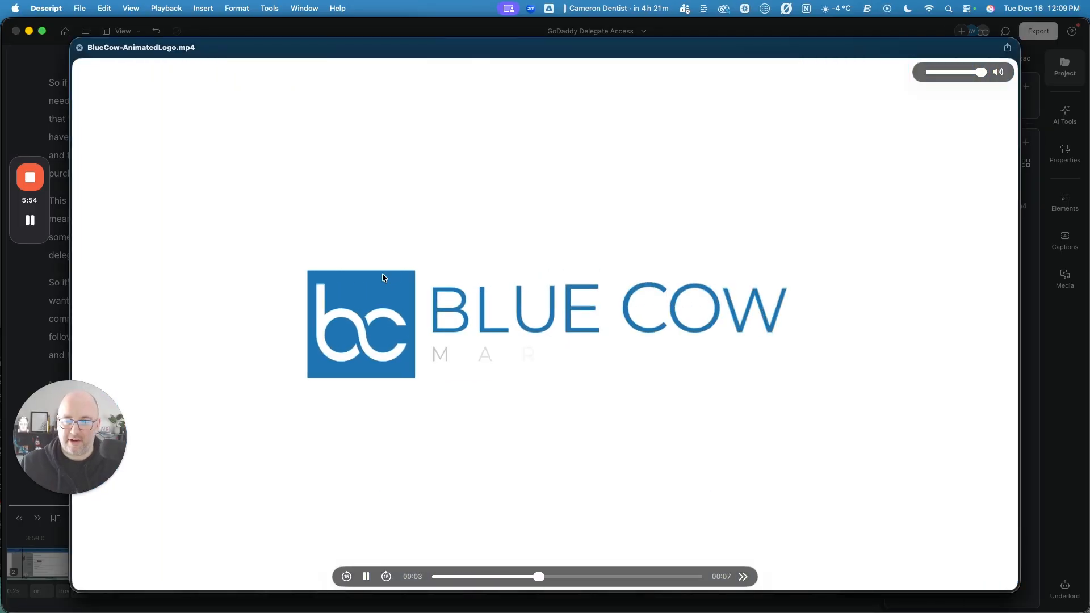
key(space)
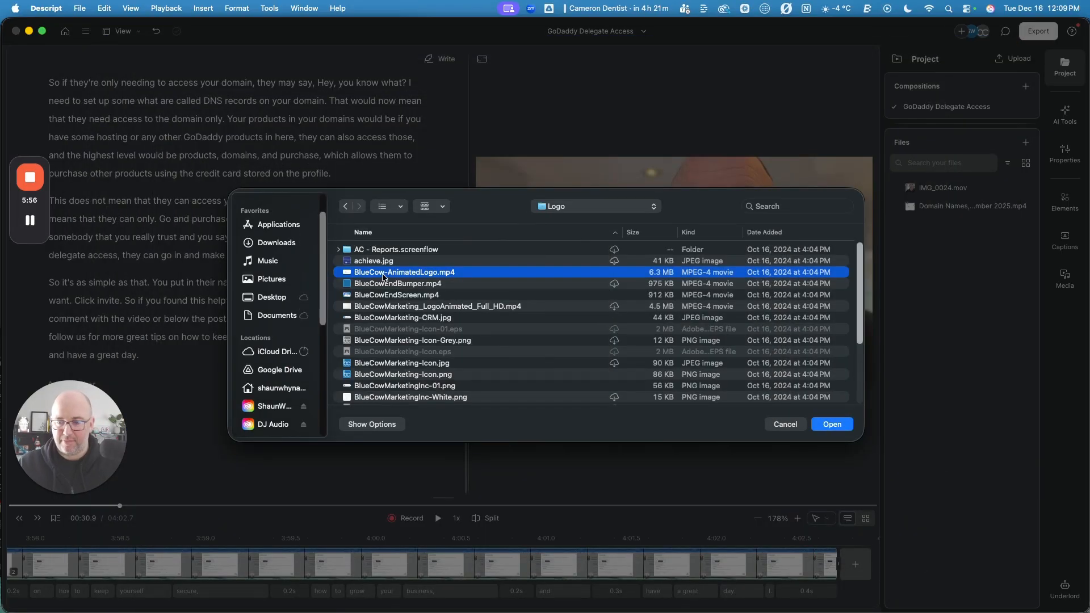
Preview BlueCowEndScreen.mp4 and import it into the project files together with BlueCow-AnimatedLogo.mp4
click(381, 295)
key(space)
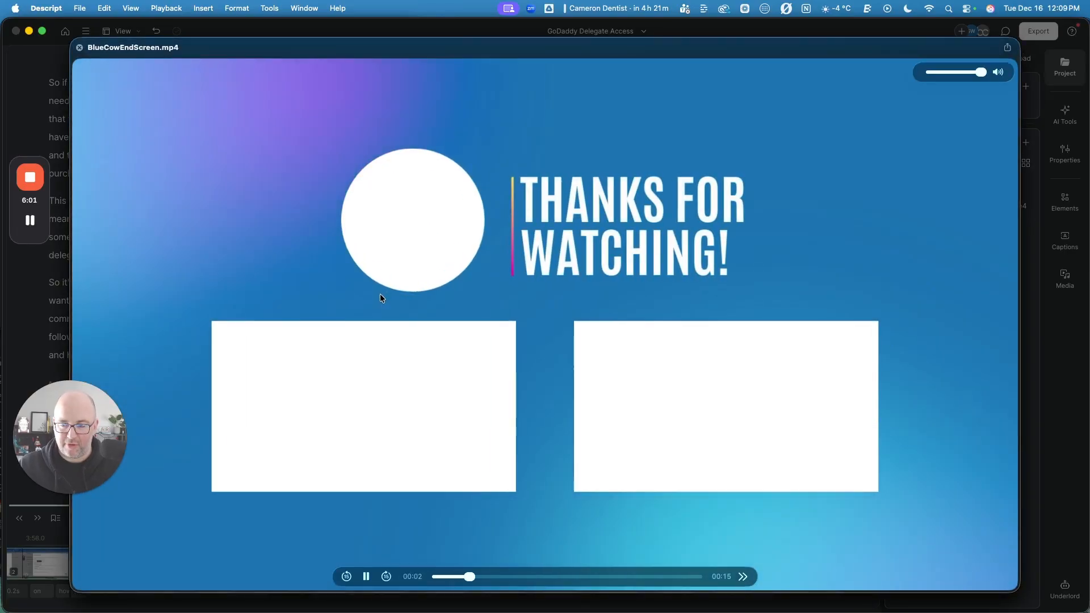
key(space)
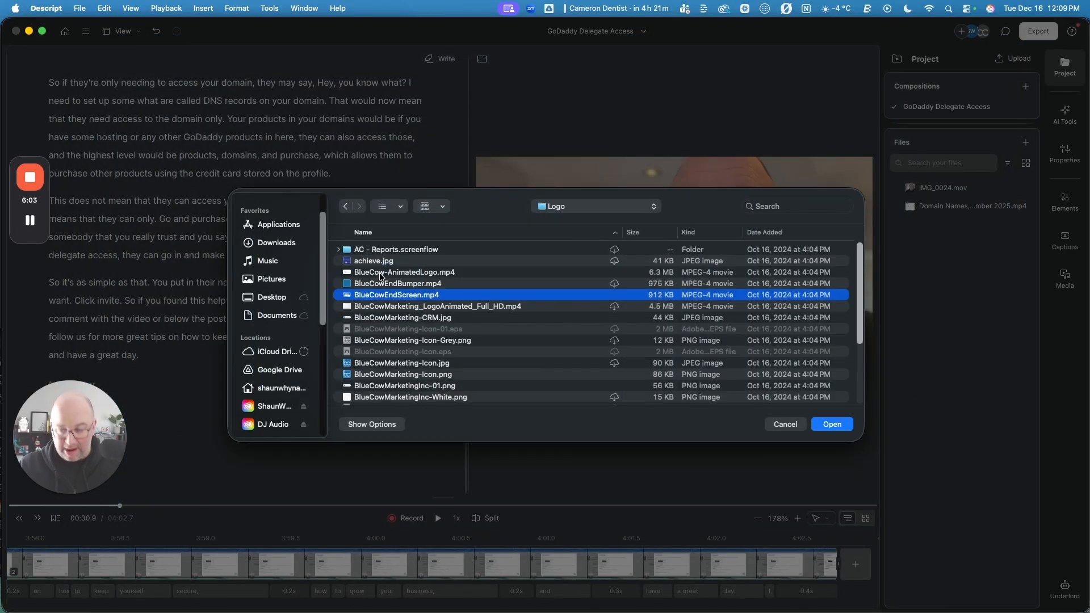
super+click(382, 273)
click(833, 424)
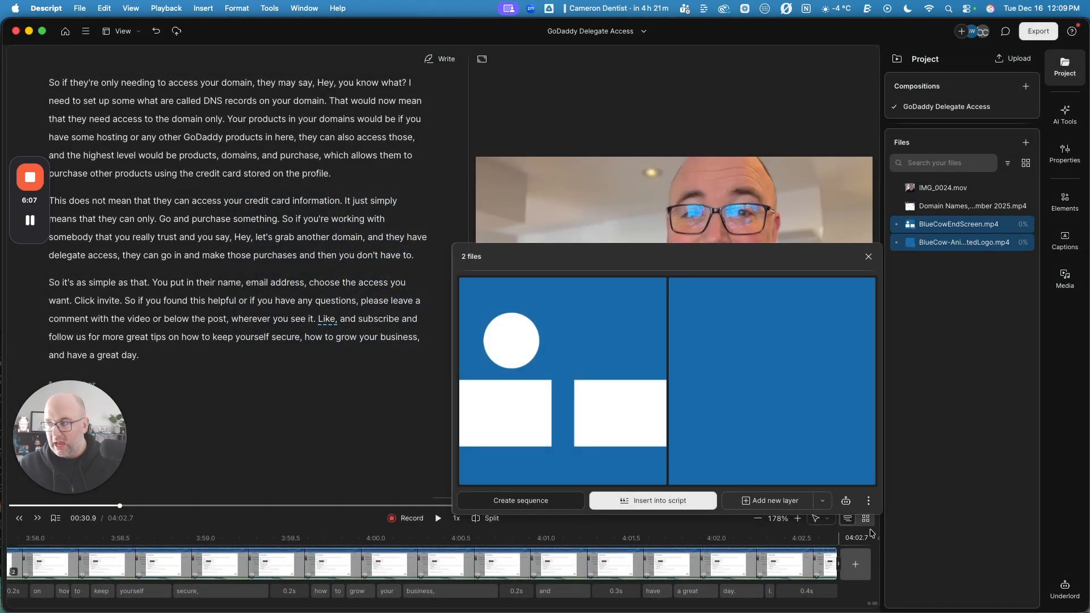
Delete the stray "I." that follows "have a great day." at the end of the transcript
click(170, 357)
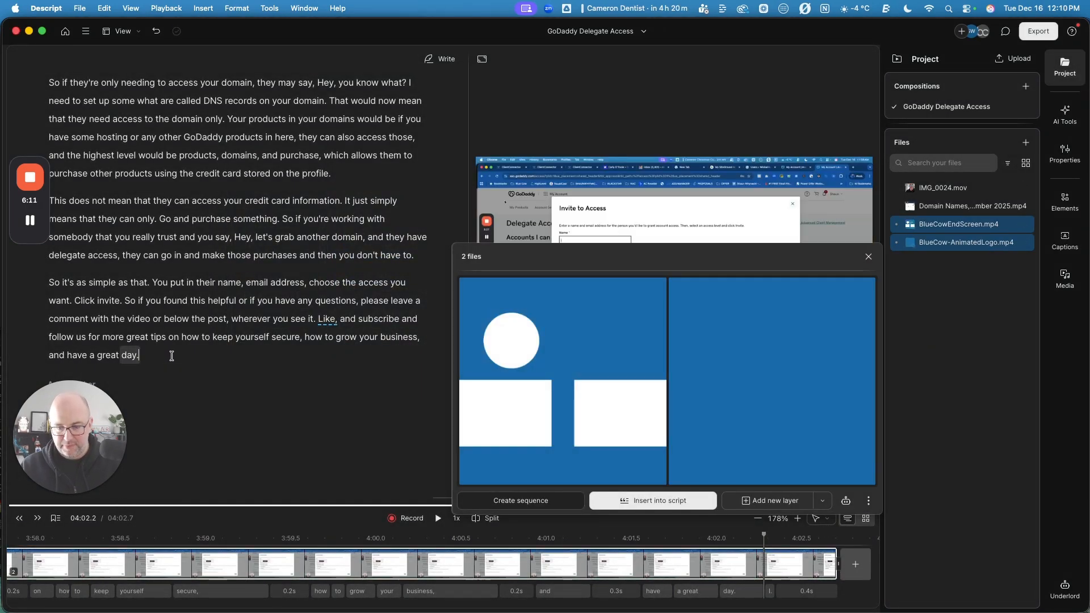
drag(65, 420, 960, 383)
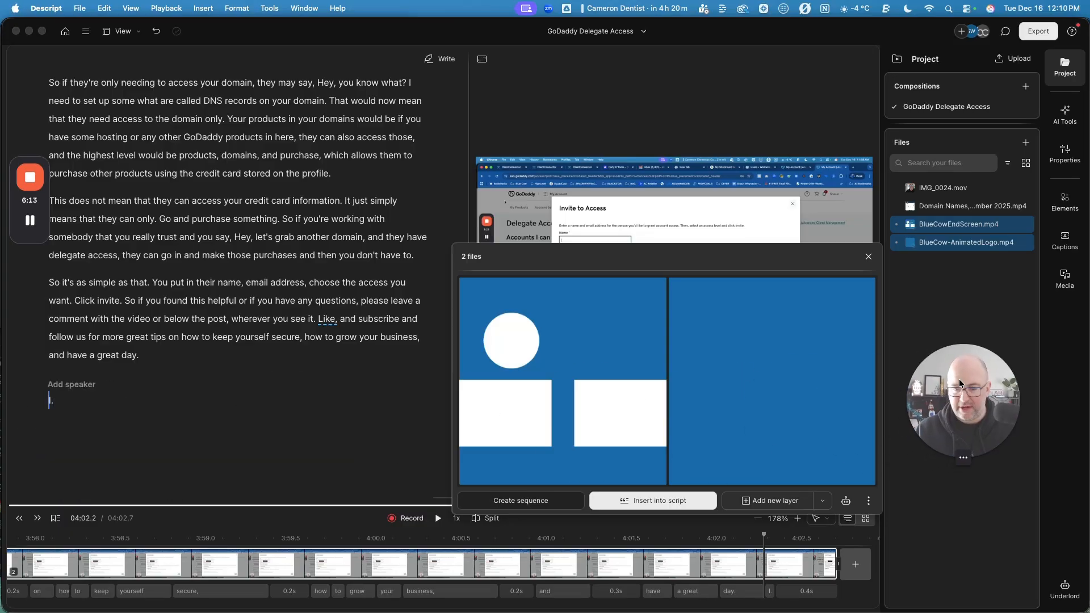
click(63, 404)
click(59, 403)
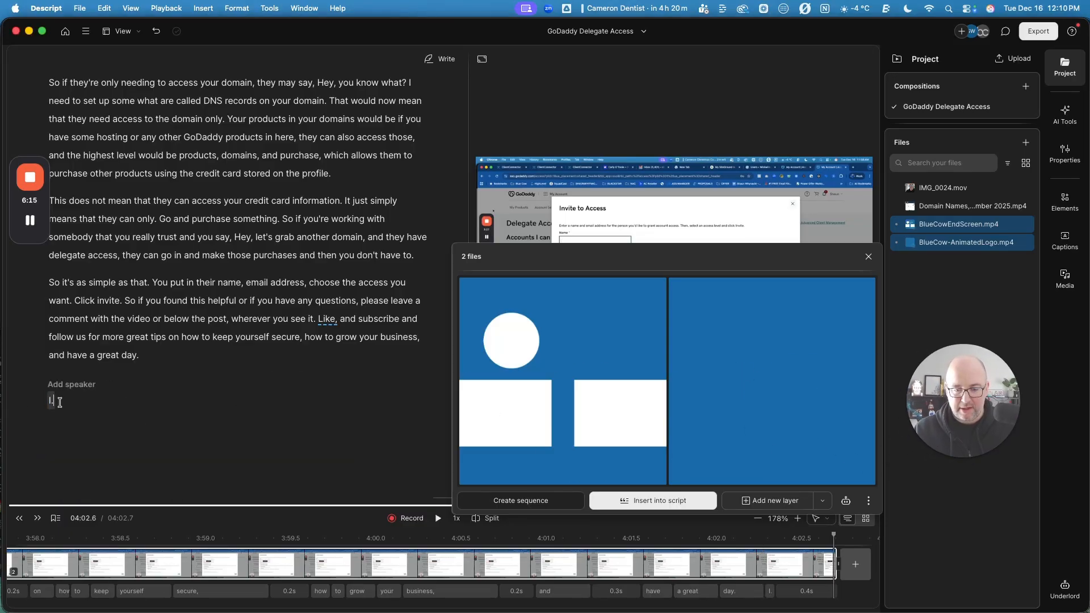
key(BackSpace)
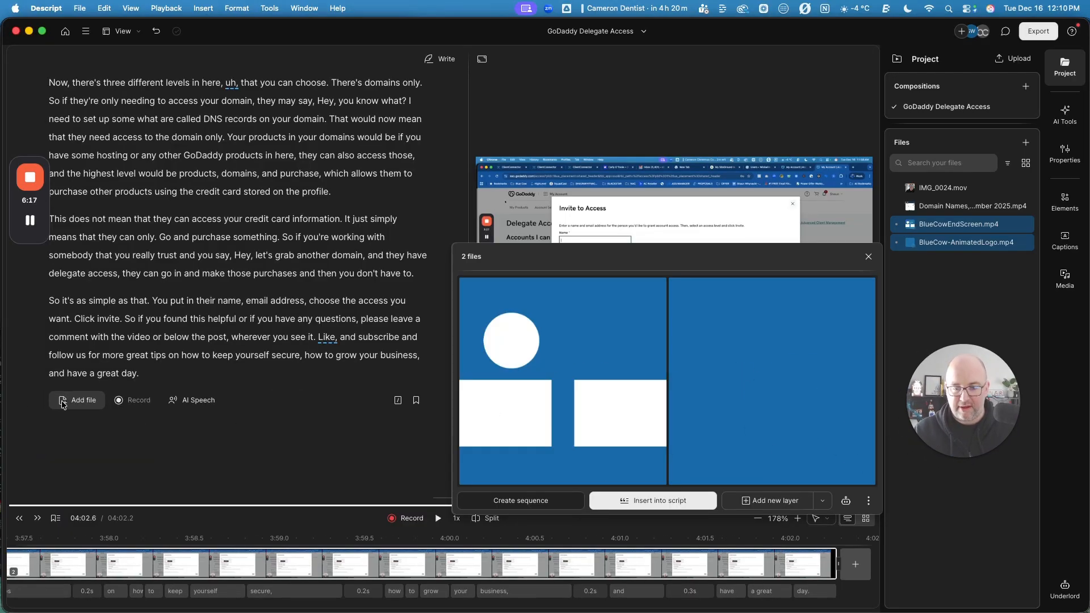
Insert BlueCowEndScreen.mp4 at the end of the script and play back the join with the screen recording
click(943, 224)
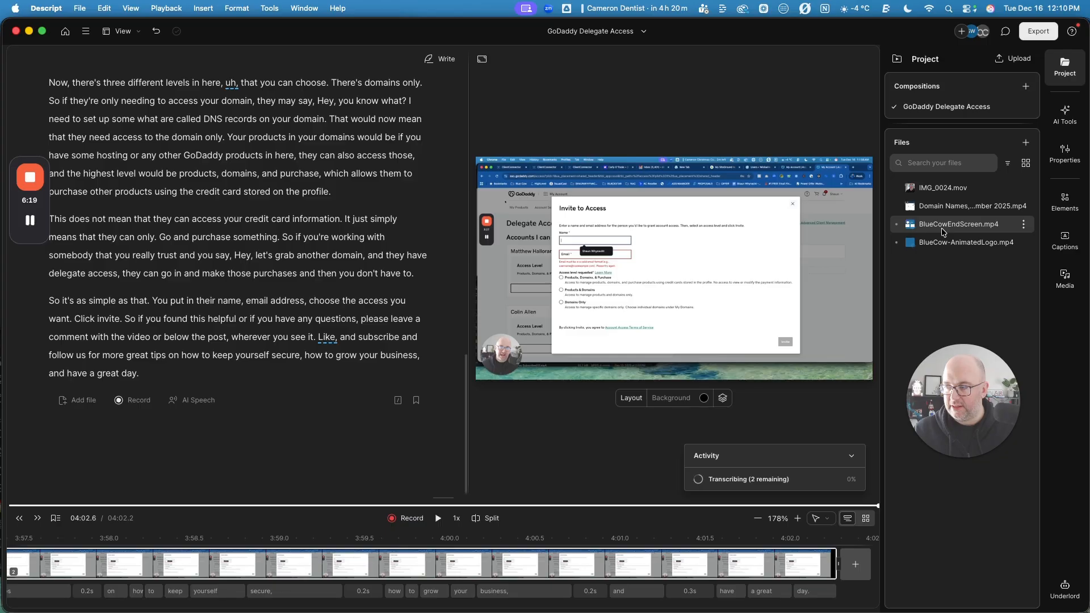
drag(943, 225, 139, 441)
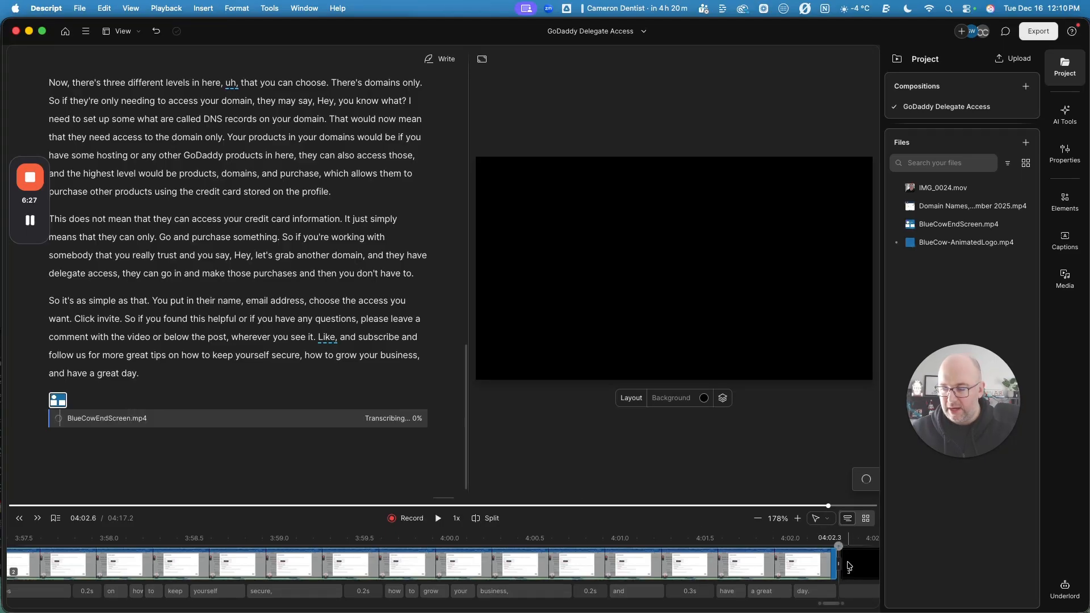
click(806, 546)
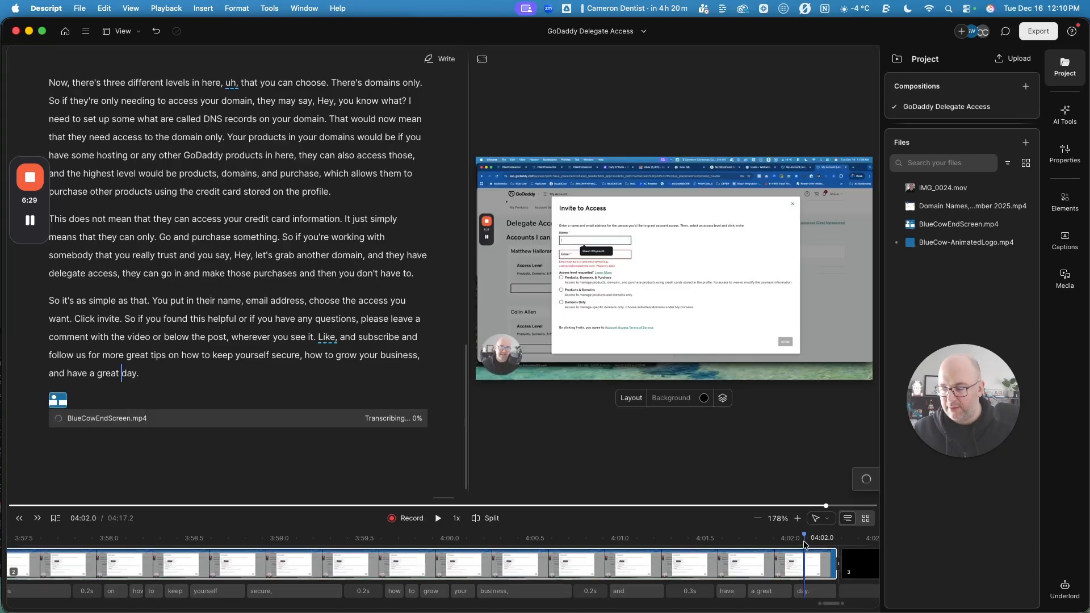
key(space)
key(space)
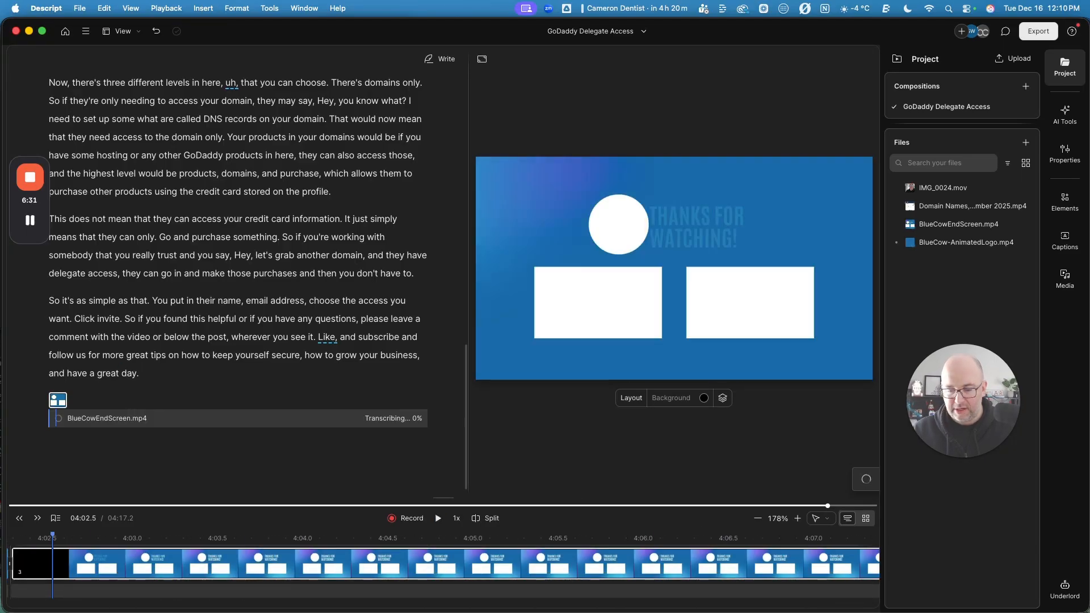
Add a Cross-zoom transition between the screen recording and the end screen, and play the result
scroll(841, 605, left, 5)
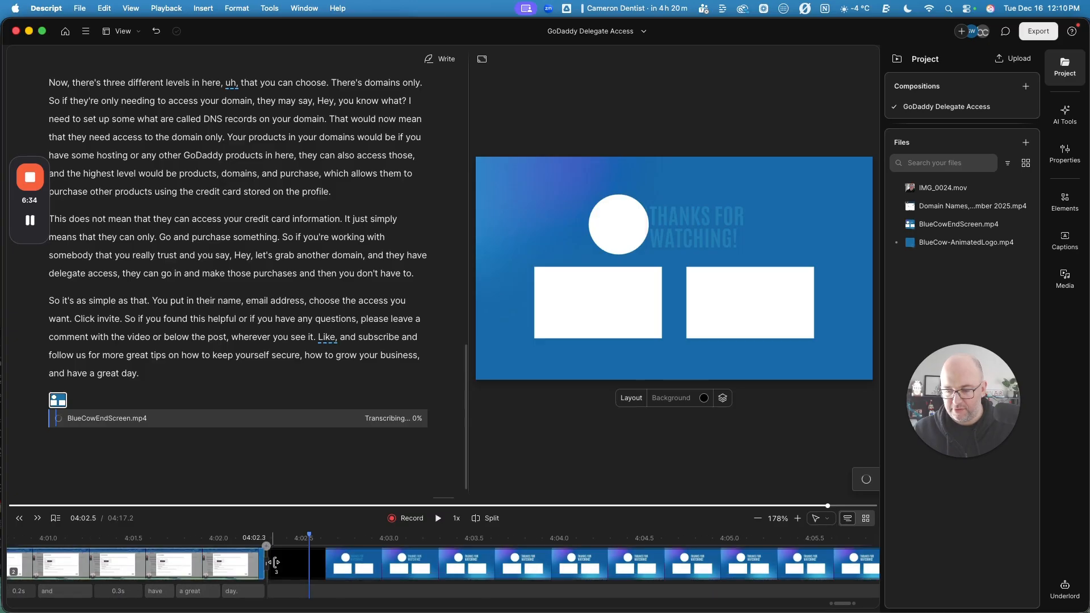
click(275, 563)
click(258, 518)
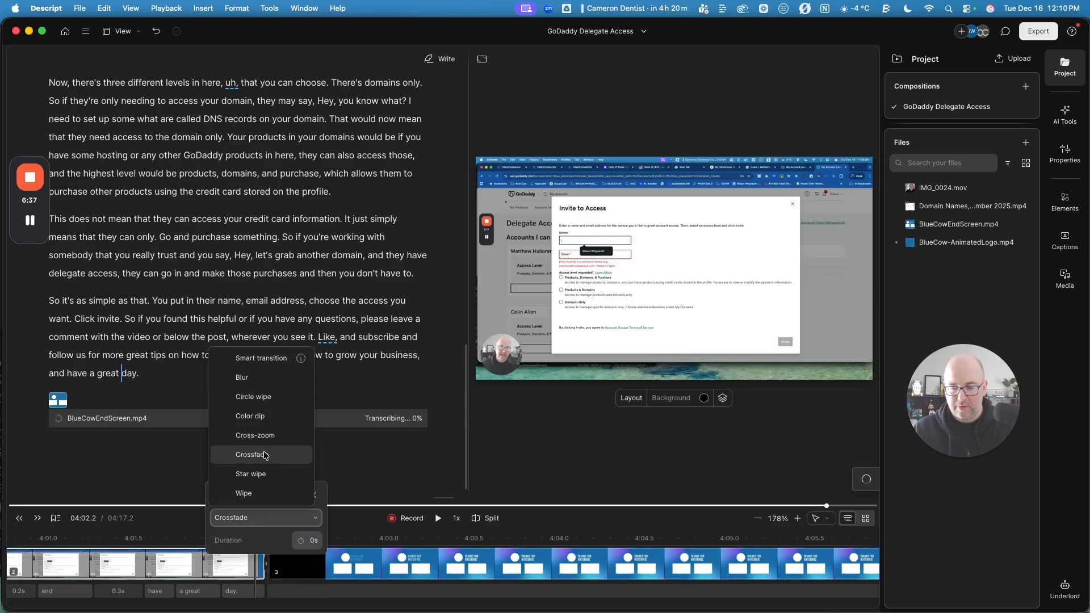
click(255, 436)
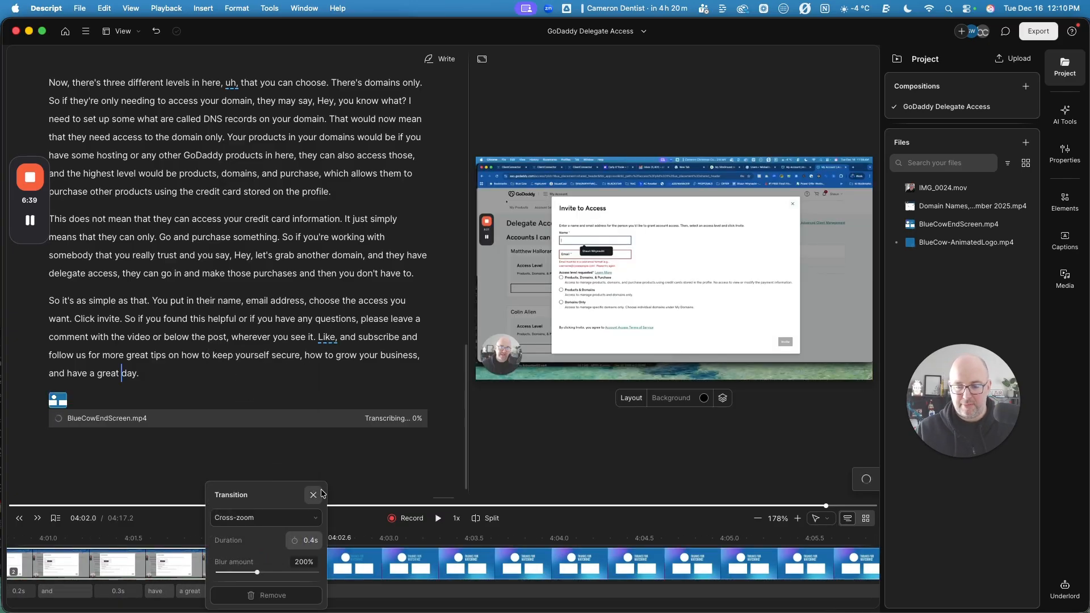
click(374, 540)
key(space)
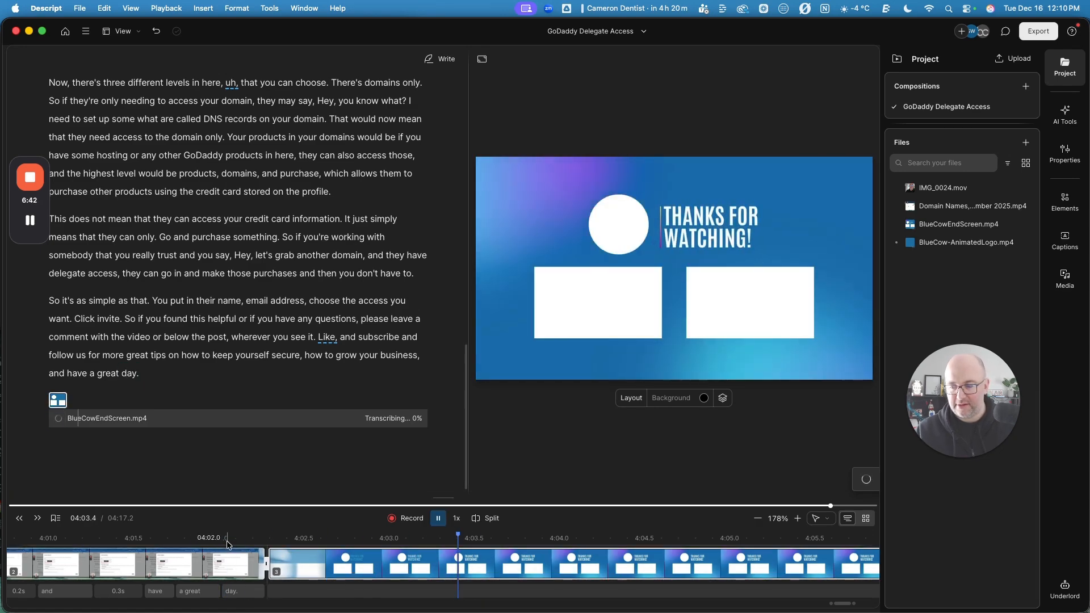
key(space)
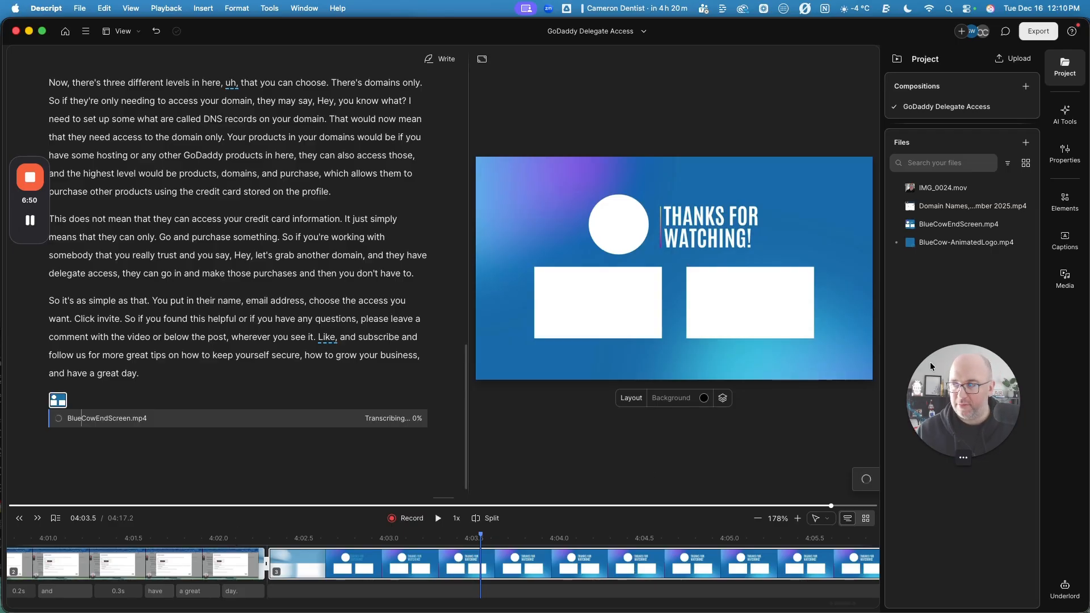
Export the subtitles in SubRip (.srt) format to the Downloads folder as GoDaddy Delegate Access.srt
click(1038, 33)
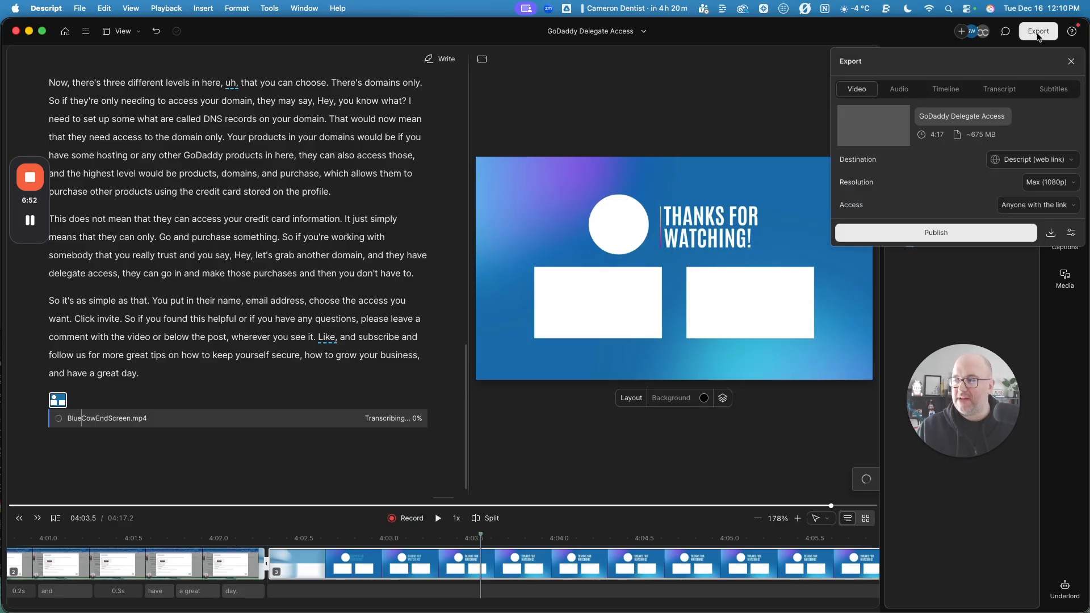
click(1054, 91)
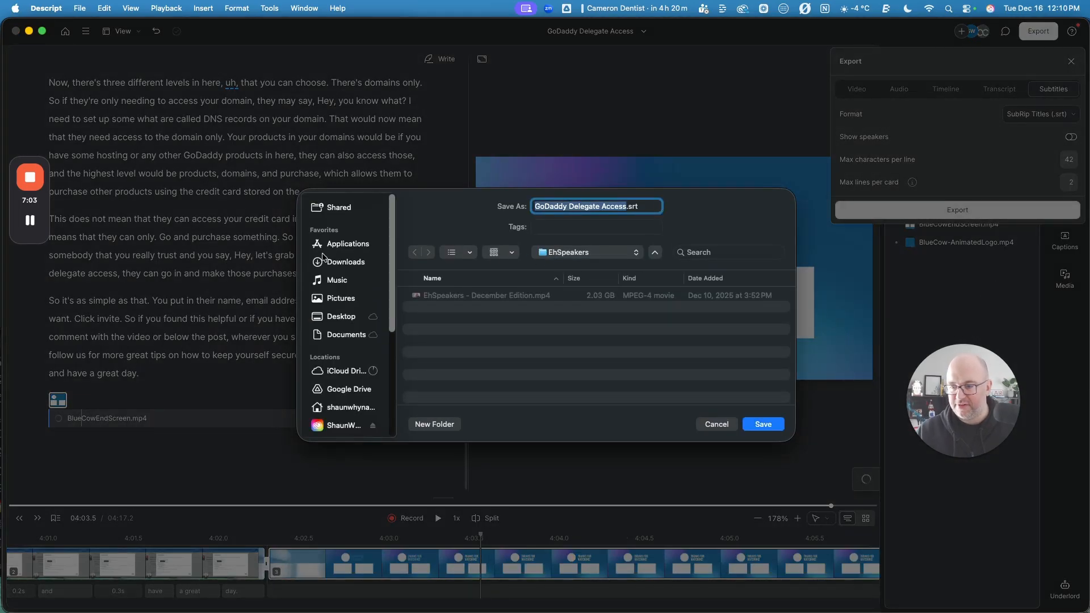
click(334, 266)
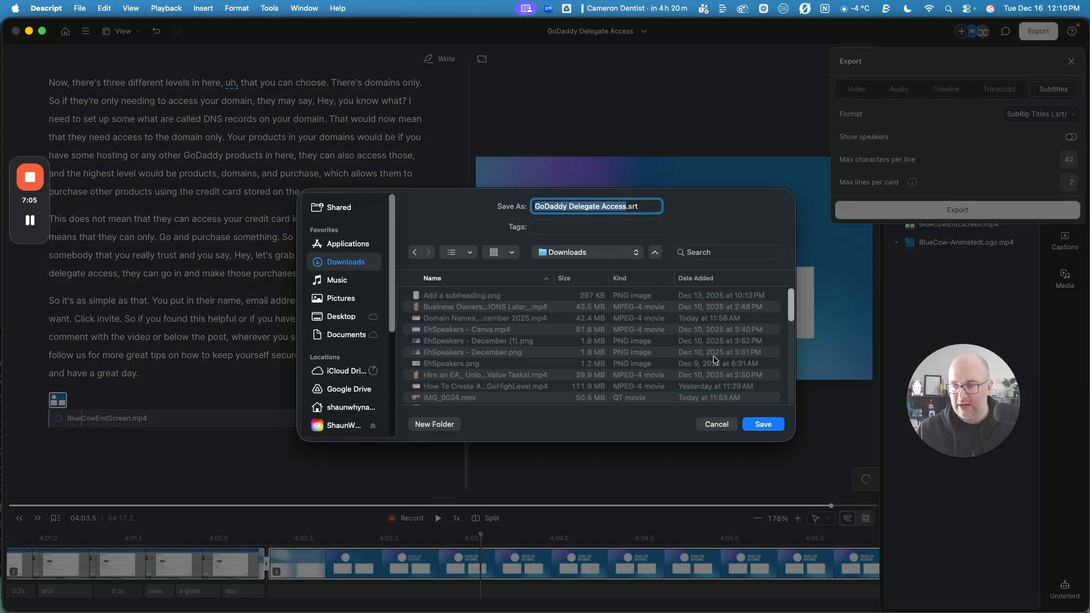
click(757, 426)
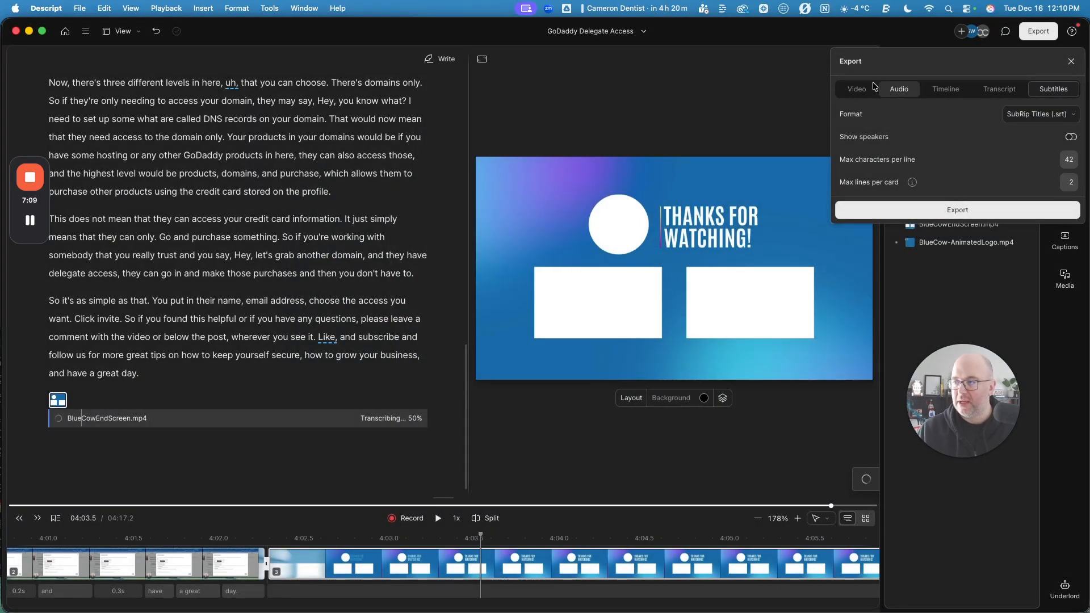
Review the video export settings with Local export as the destination, check the available resolutions, and close the settings without exporting
click(857, 90)
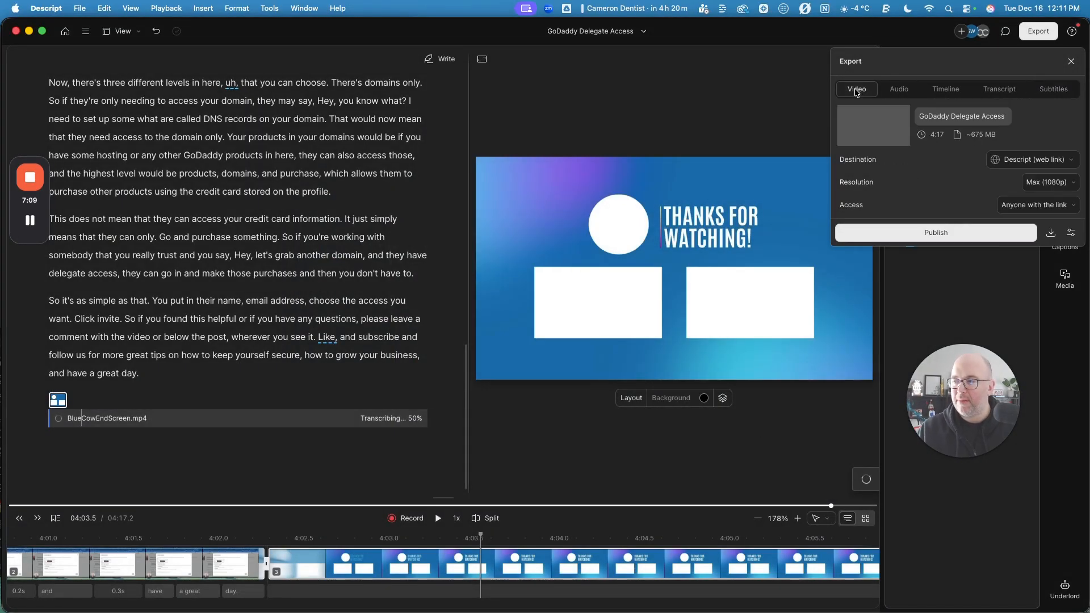
click(1014, 160)
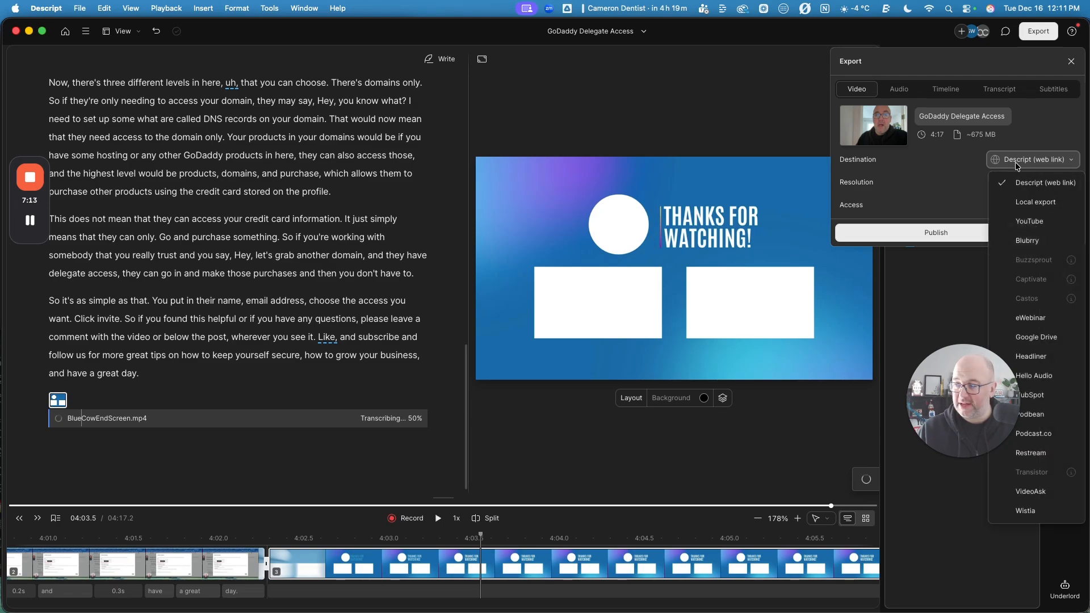
click(1035, 202)
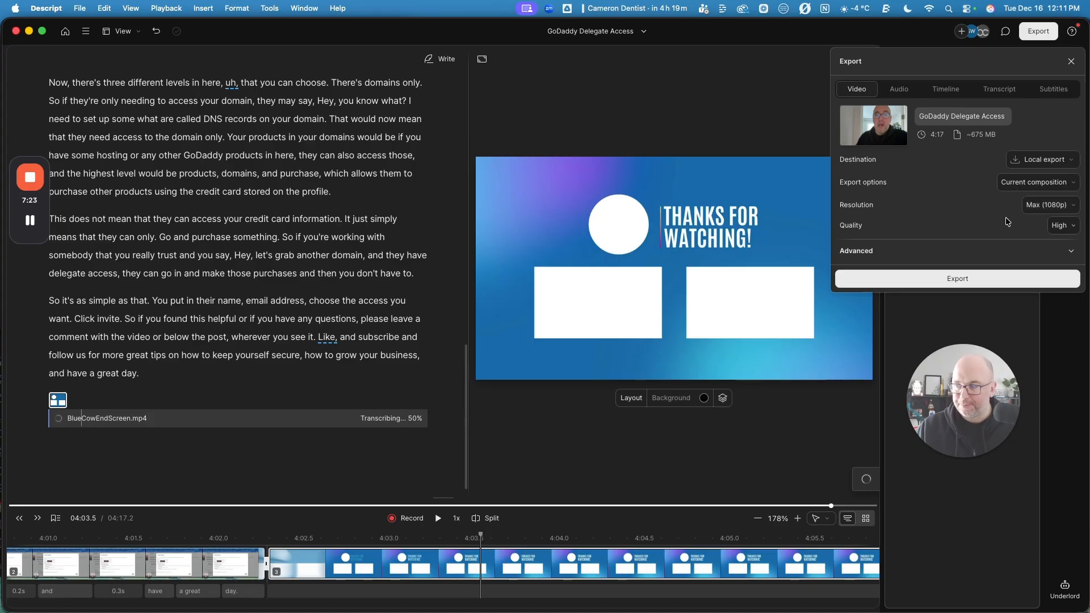
click(1050, 205)
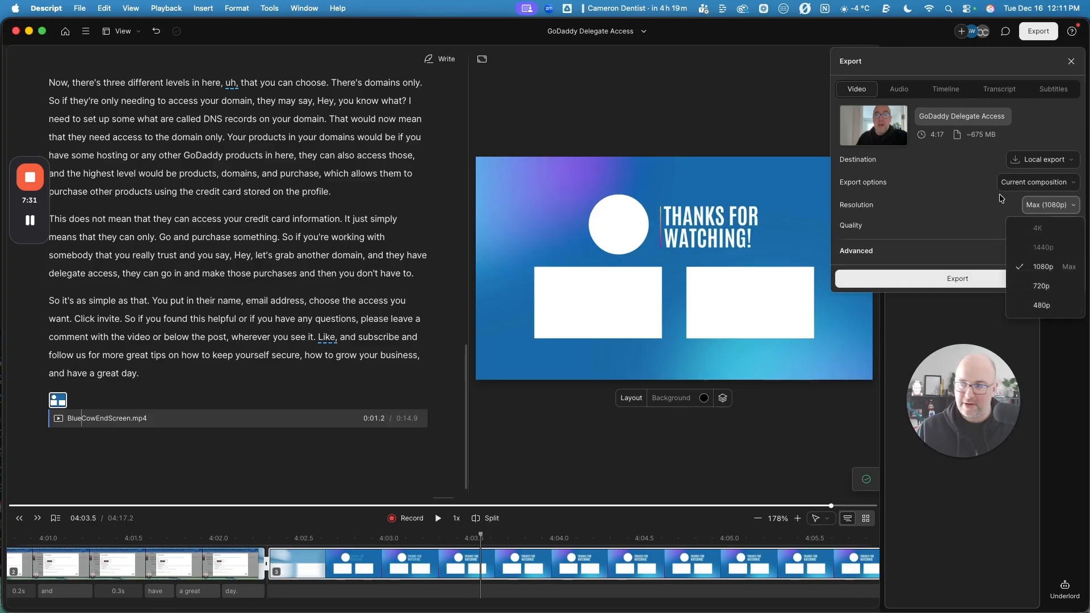
click(1070, 64)
click(1073, 63)
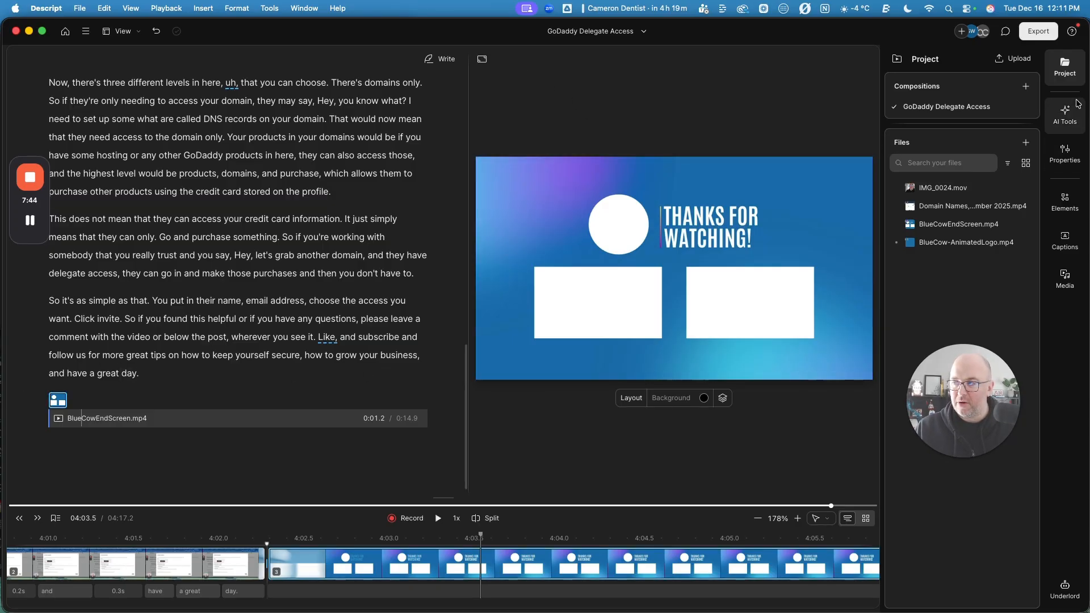
Review the export resolutions and the composition's frame size presets in the video settings, closing them without changes
click(1039, 30)
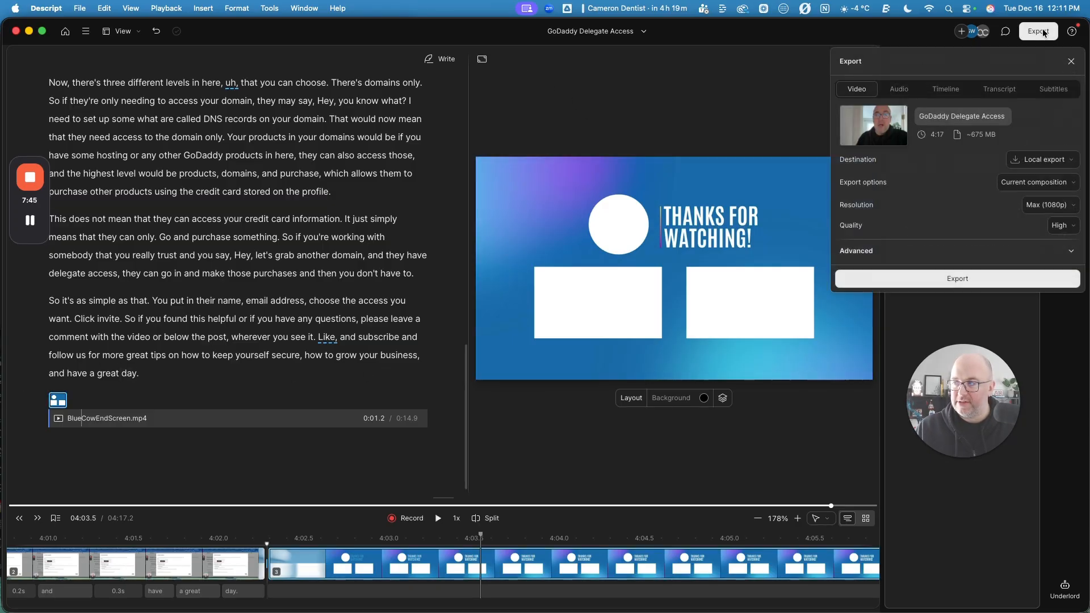
click(1057, 210)
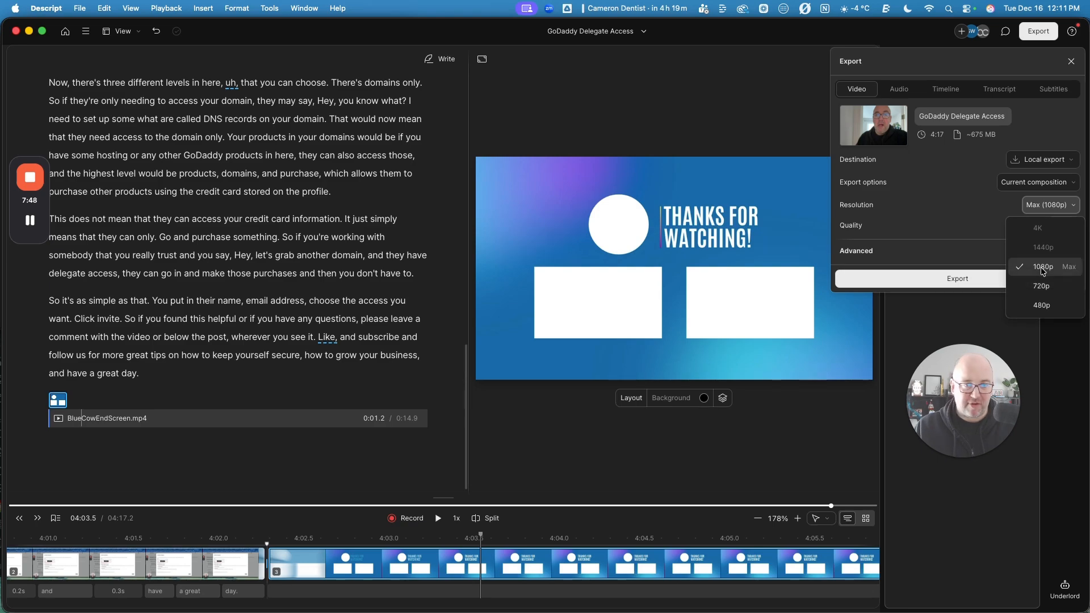
click(482, 59)
click(482, 59)
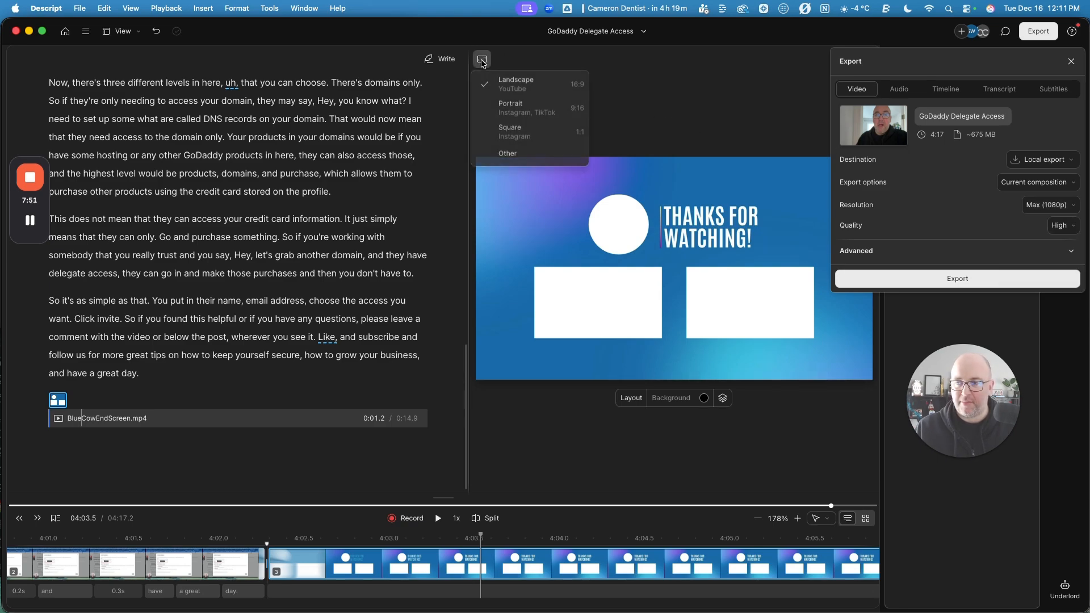
click(508, 154)
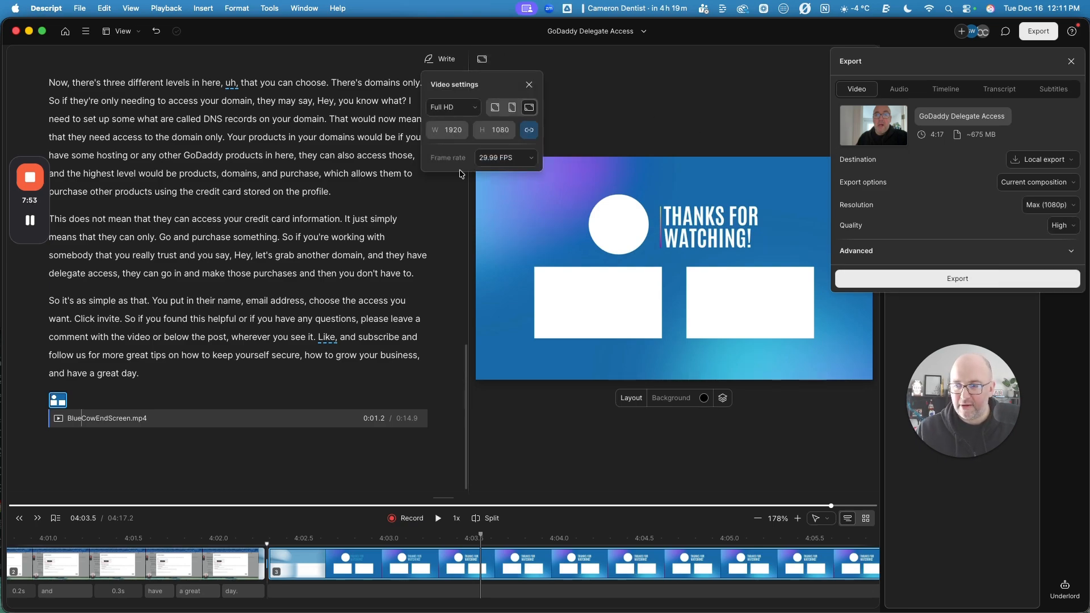
click(450, 108)
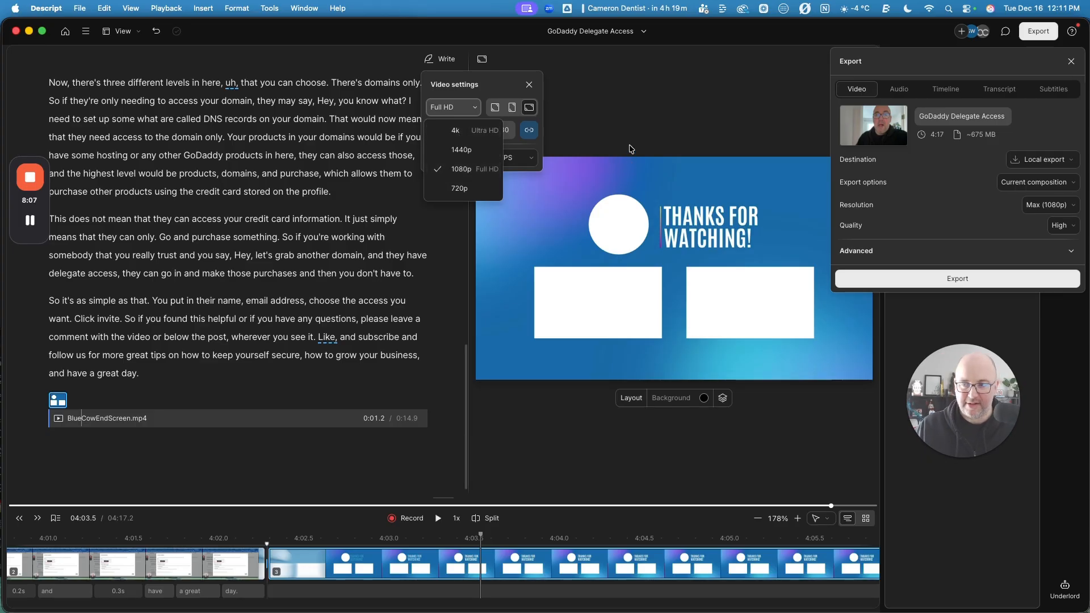
click(544, 83)
click(529, 85)
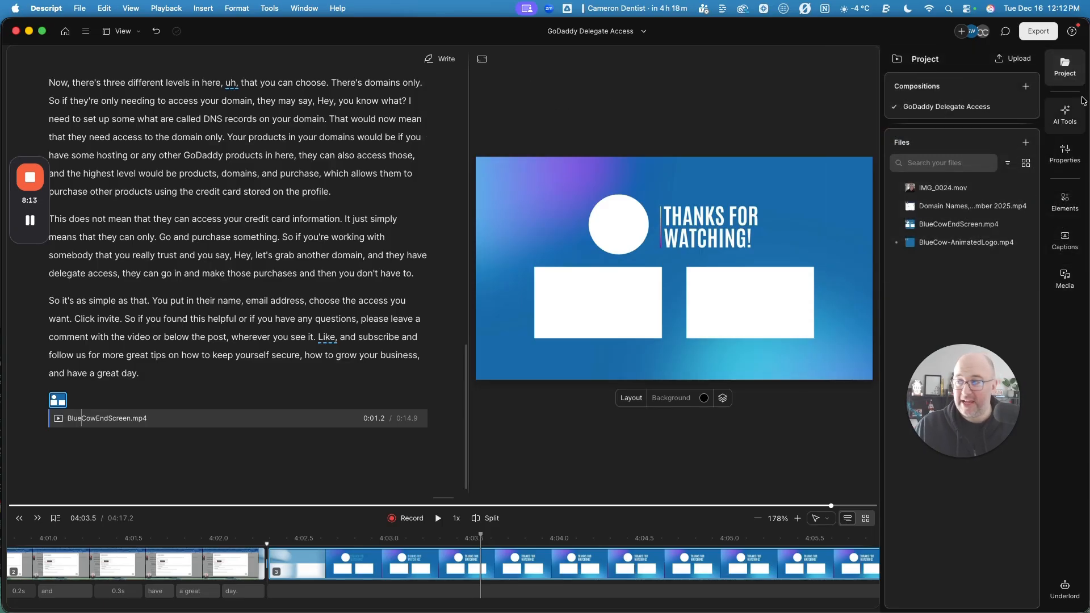
Export the current composition locally at Max (1080p) resolution and High quality, saving it to Downloads as GoDaddy Delegate Access.mp4
click(1039, 31)
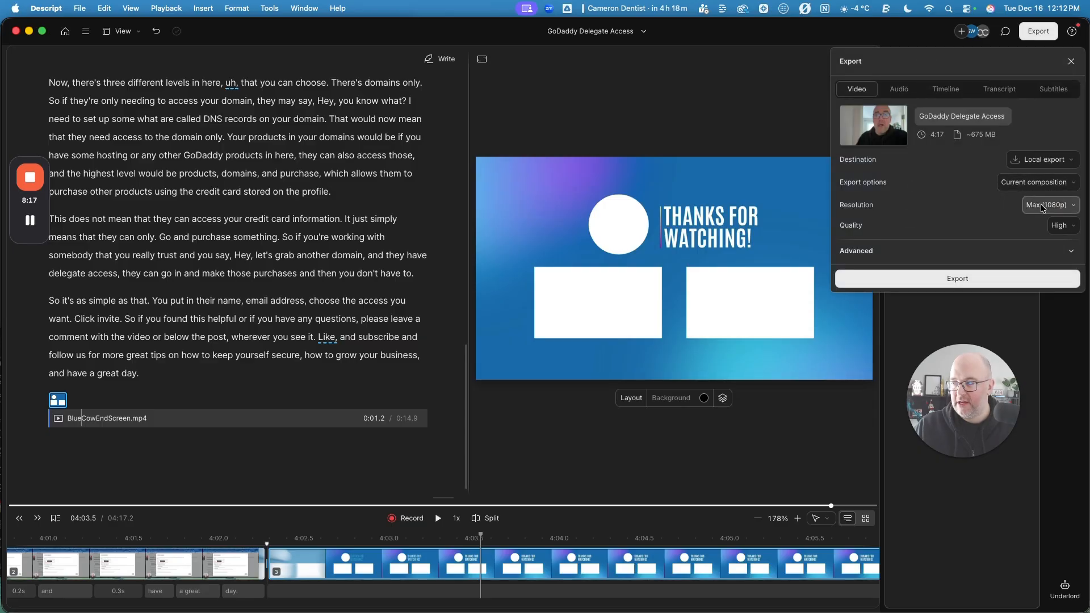
click(990, 278)
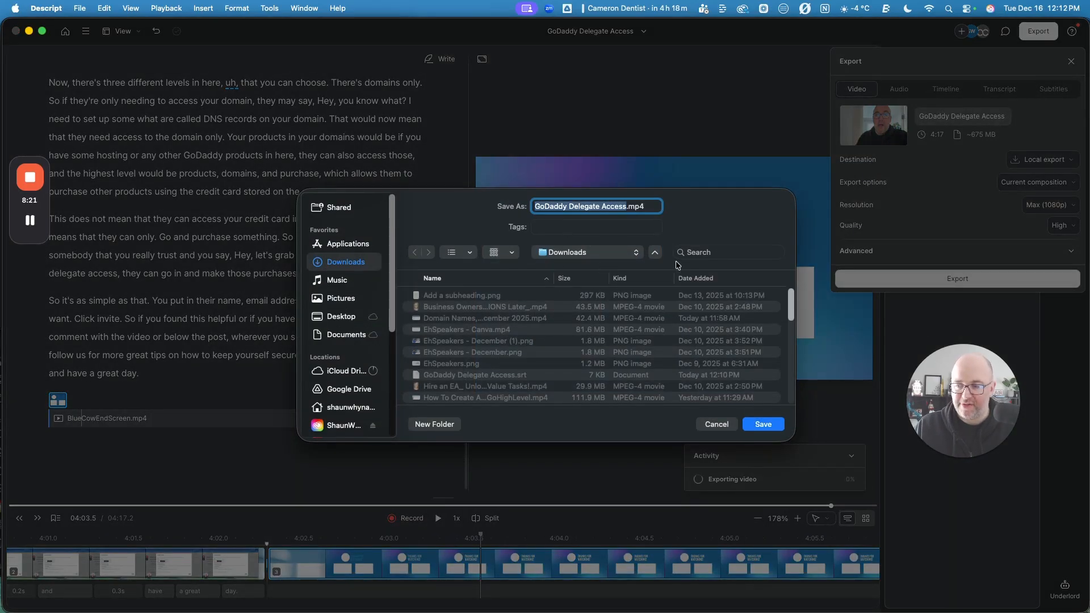
click(755, 427)
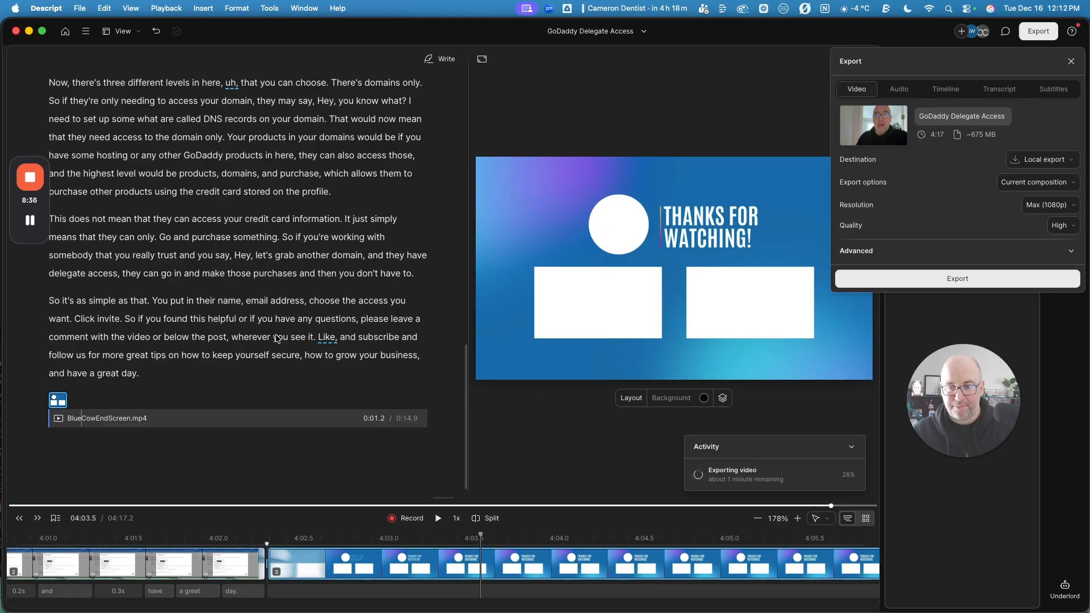
mouse_move(27, 222)
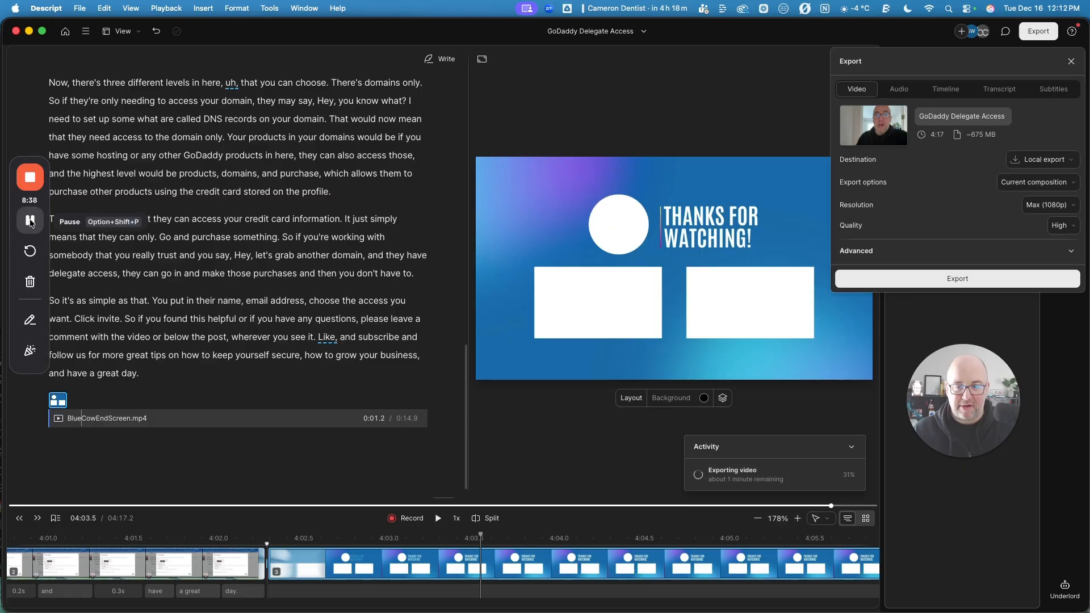
click(29, 222)
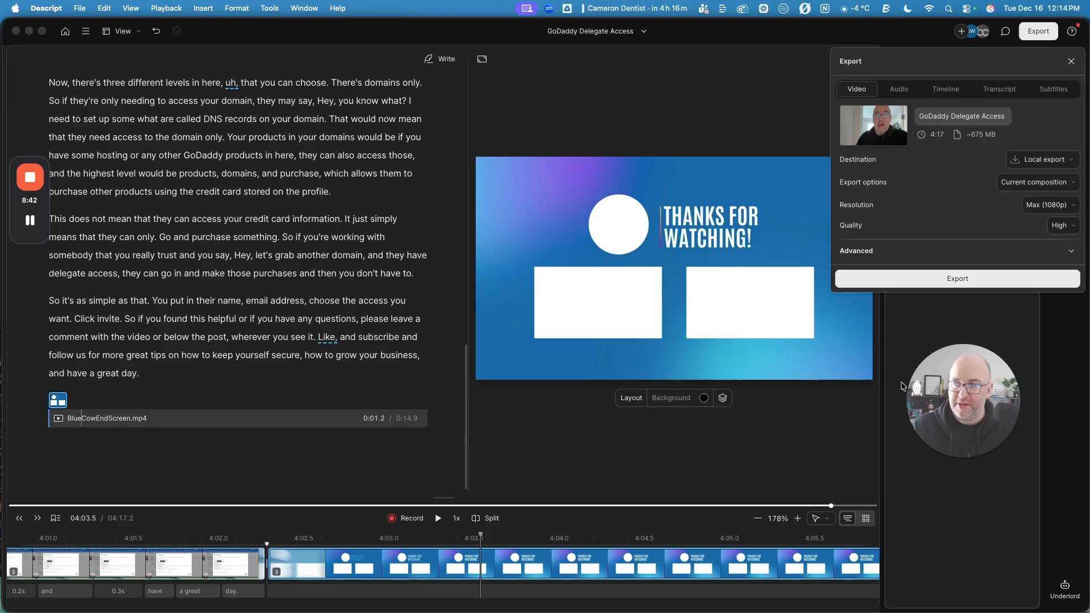
Check the transcript export formats, keep Plain text (.txt), and copy the transcript to the clipboard
click(1001, 96)
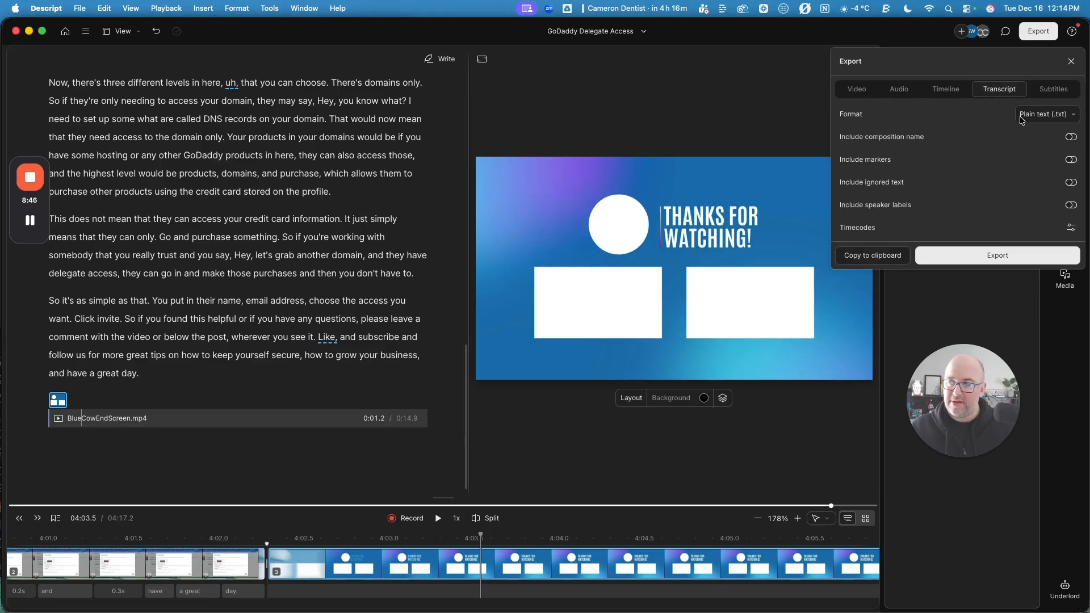
click(1044, 114)
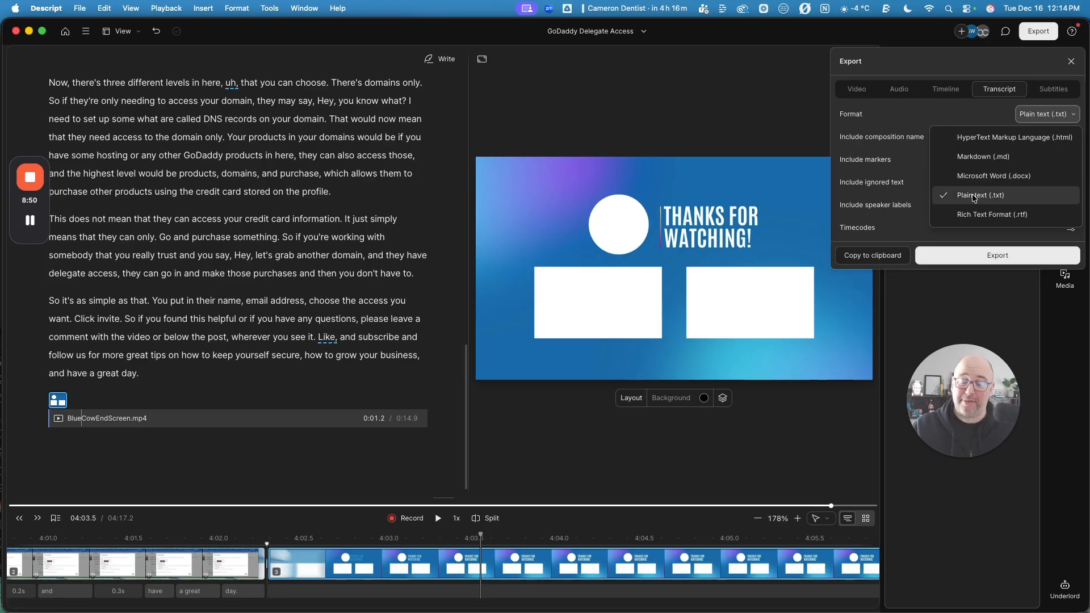
click(926, 115)
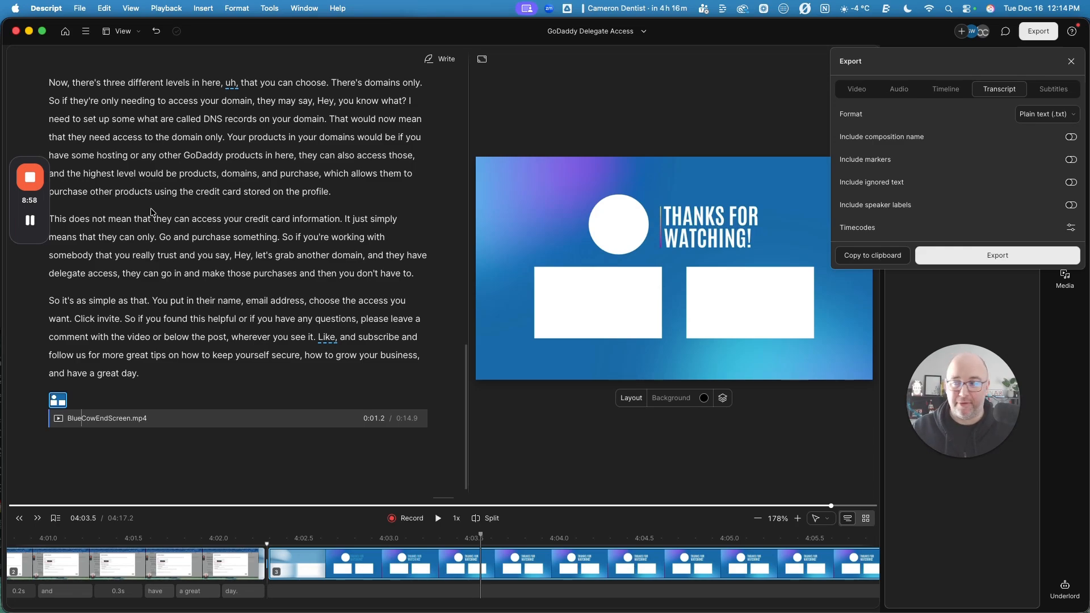
click(1060, 121)
click(957, 118)
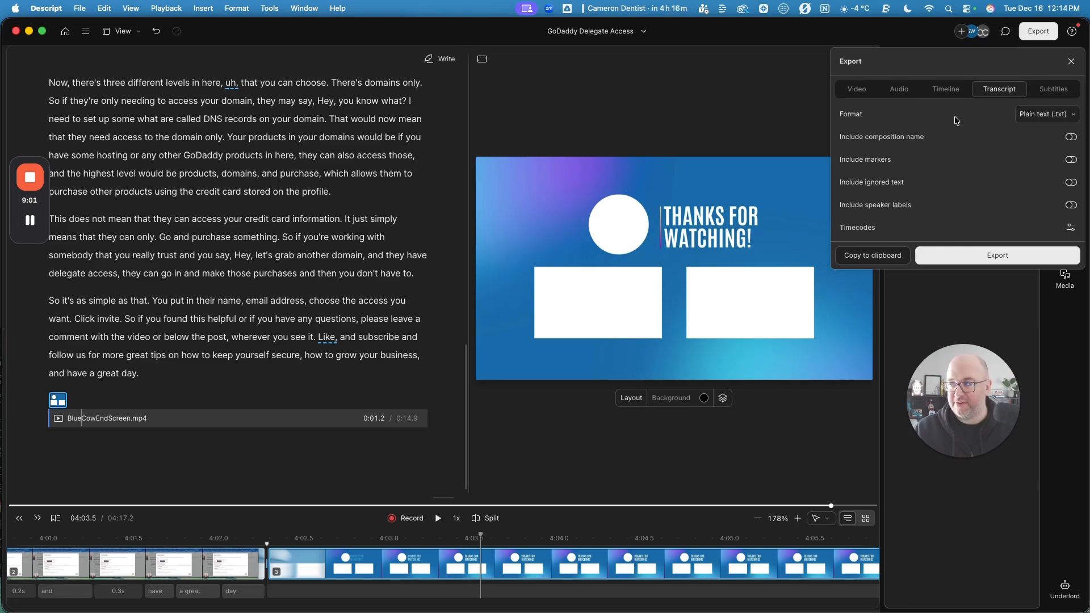
click(869, 256)
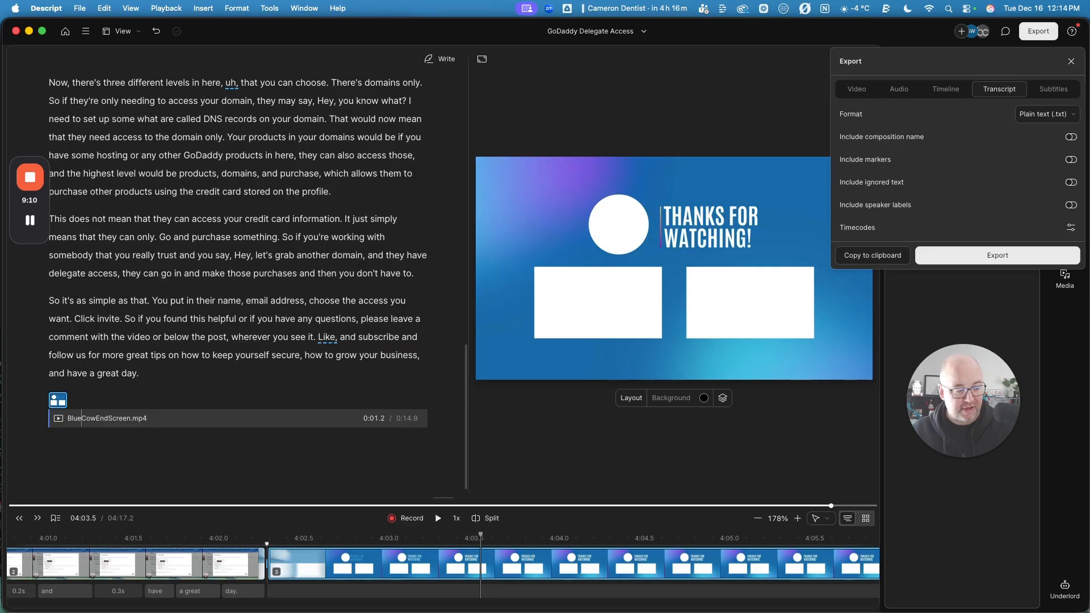
Switch to Chrome and open Google Gemini in a new tab
key(super+Tab)
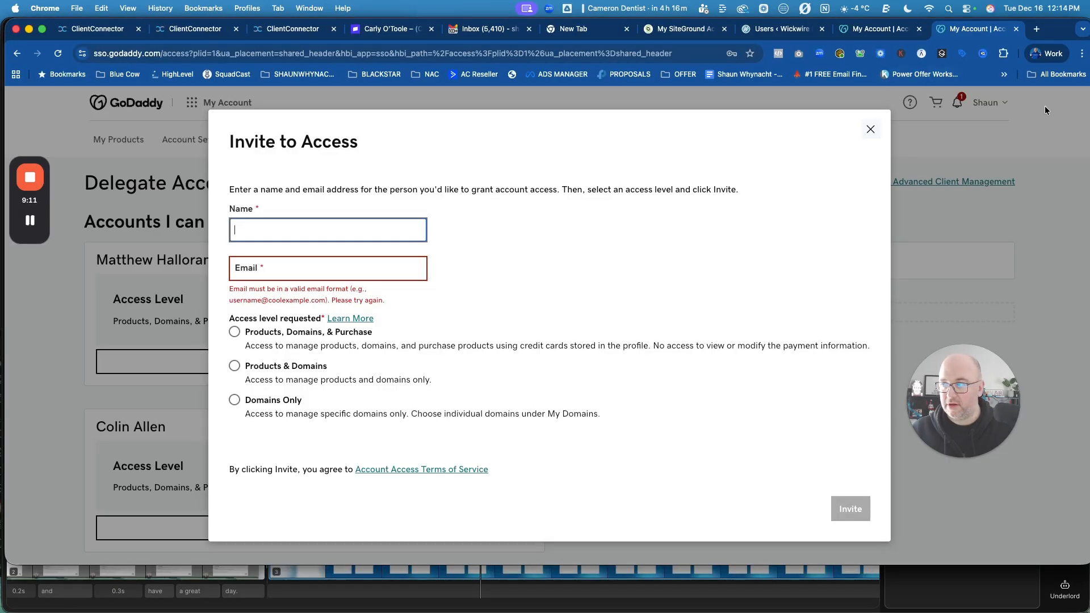
click(1037, 29)
text(gemi)
key(Return)
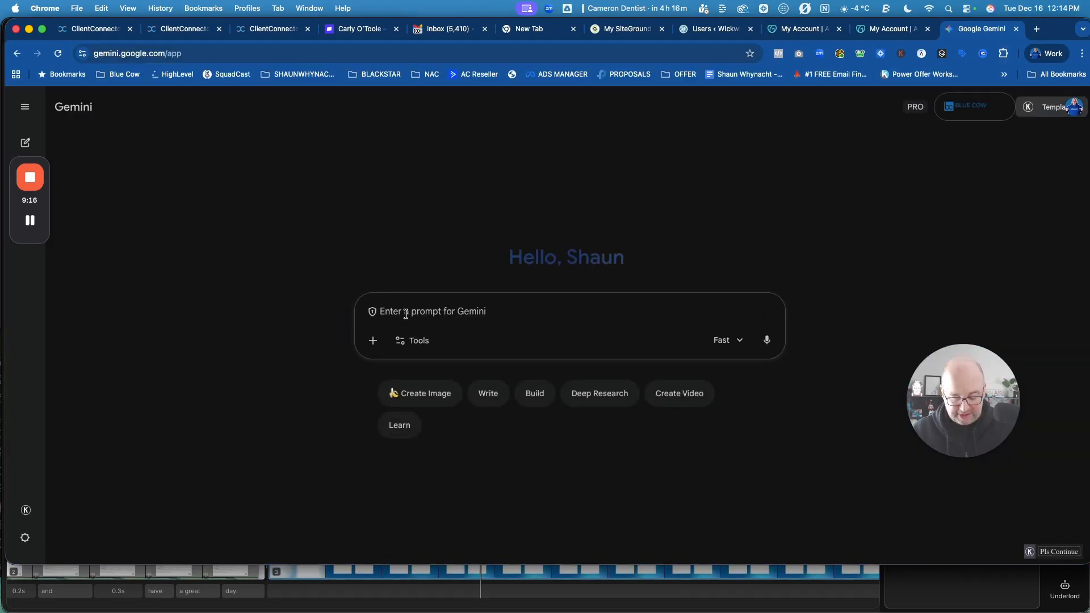
Submit the prompt "Take this video transcript and write me Youtube title and description based on it." with the copied transcript pasted below it
text(Takwe th)
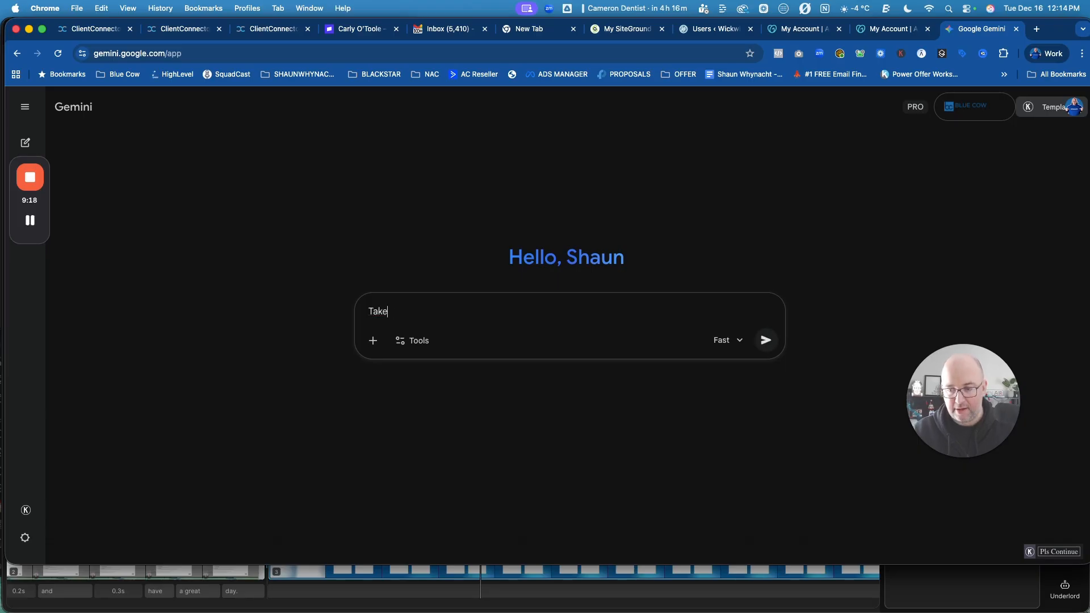
text(is vido)
key(BackSpace)
text(eo transcript )
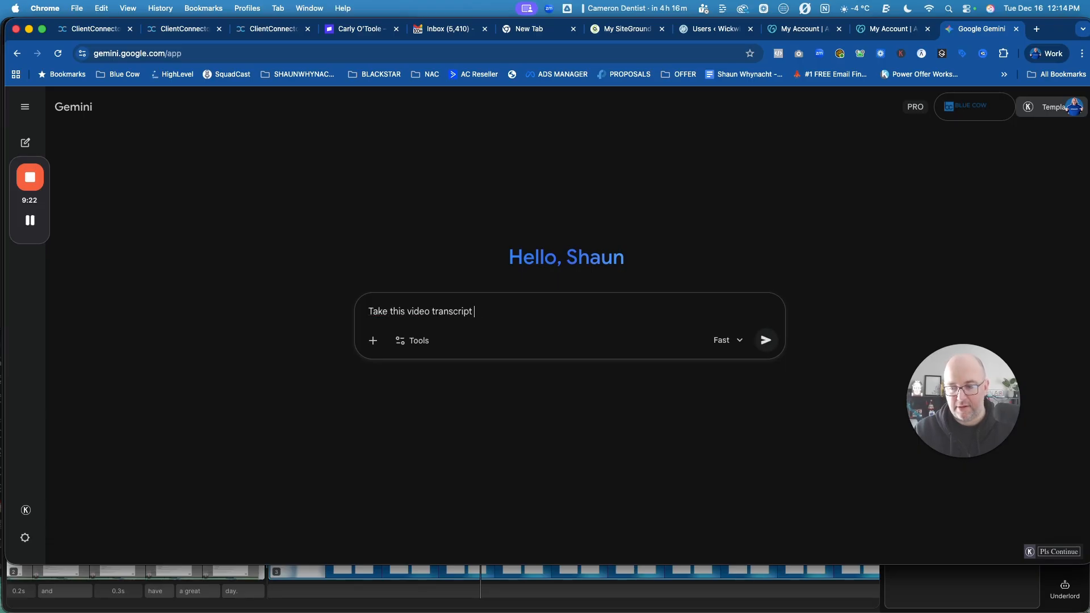
text(and write me )
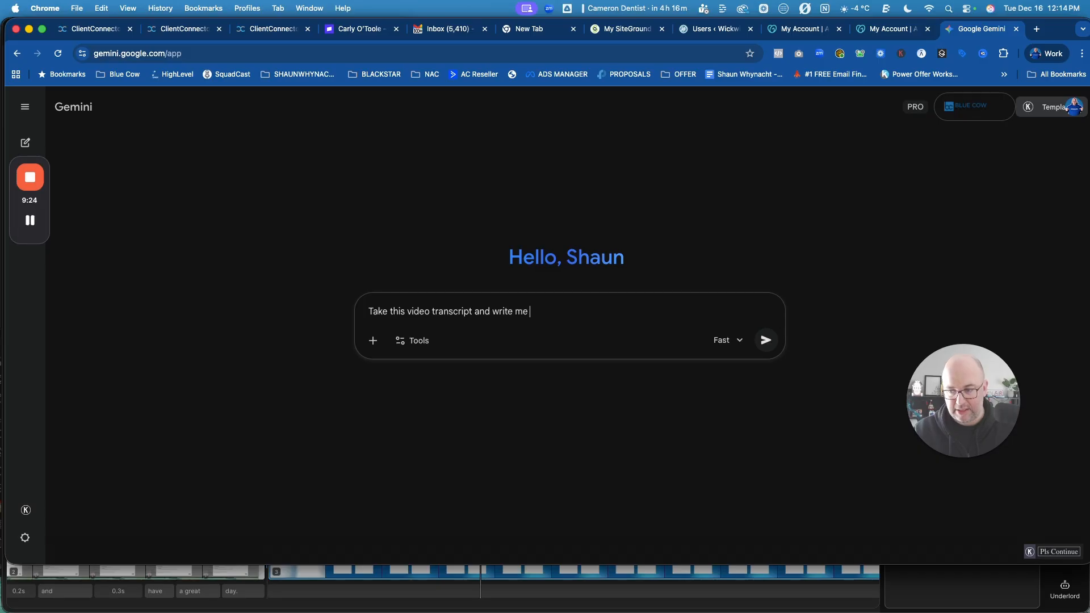
text(Youtube )
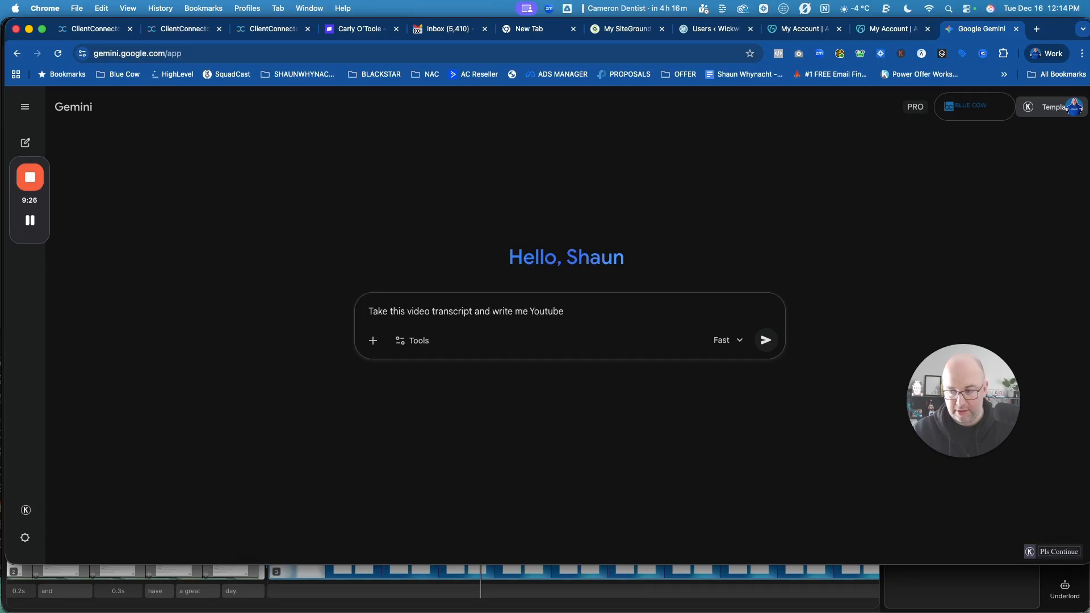
text(title and d)
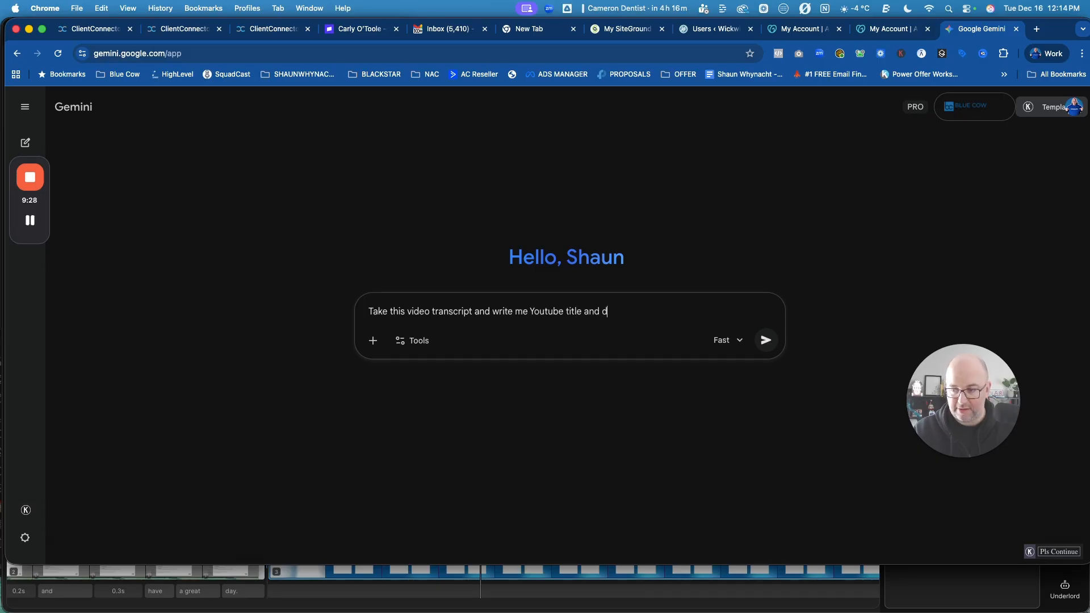
text(escription )
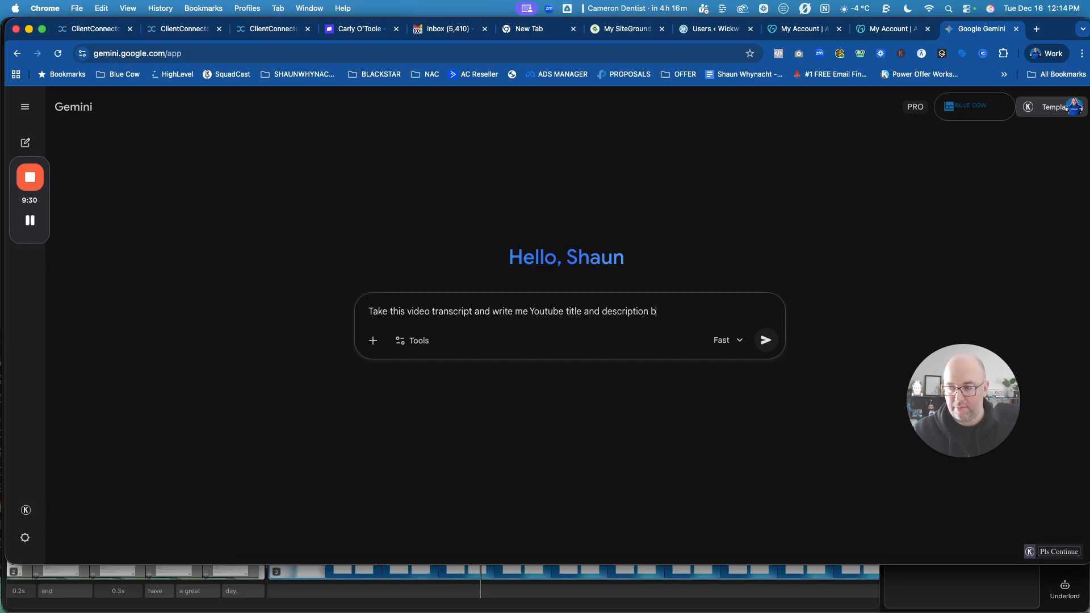
text(based on)
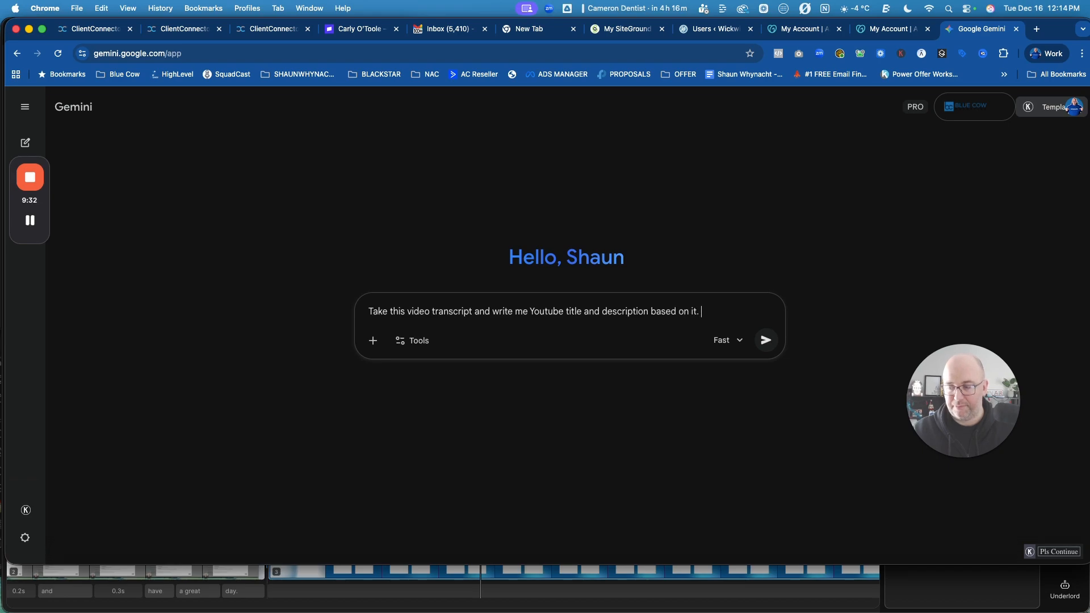
text( it.)
key(shift+Return)
key(shift+Return)
key(cmd+v)
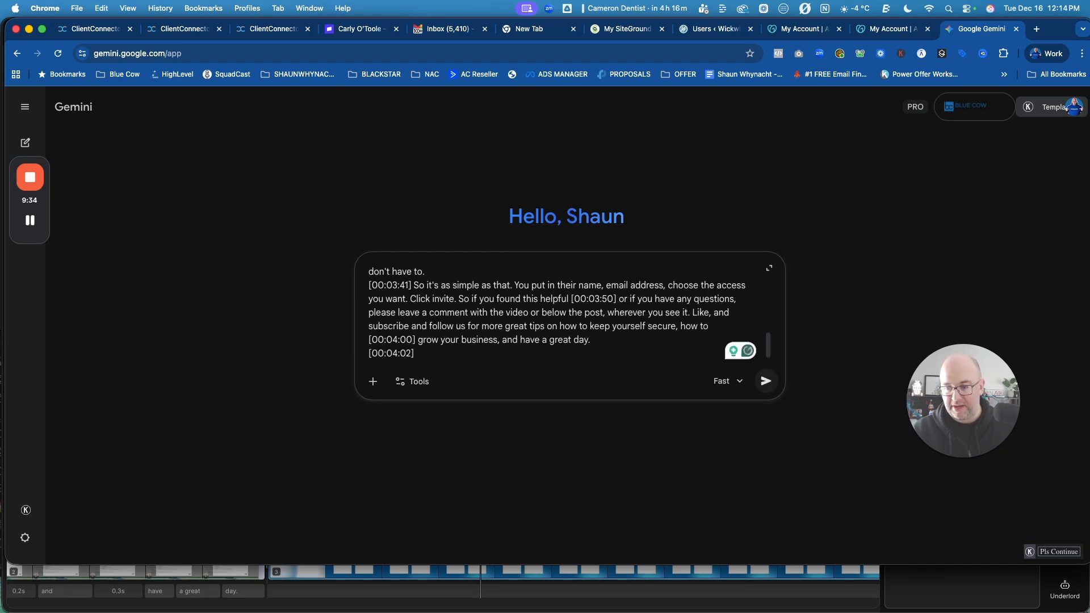
key(Return)
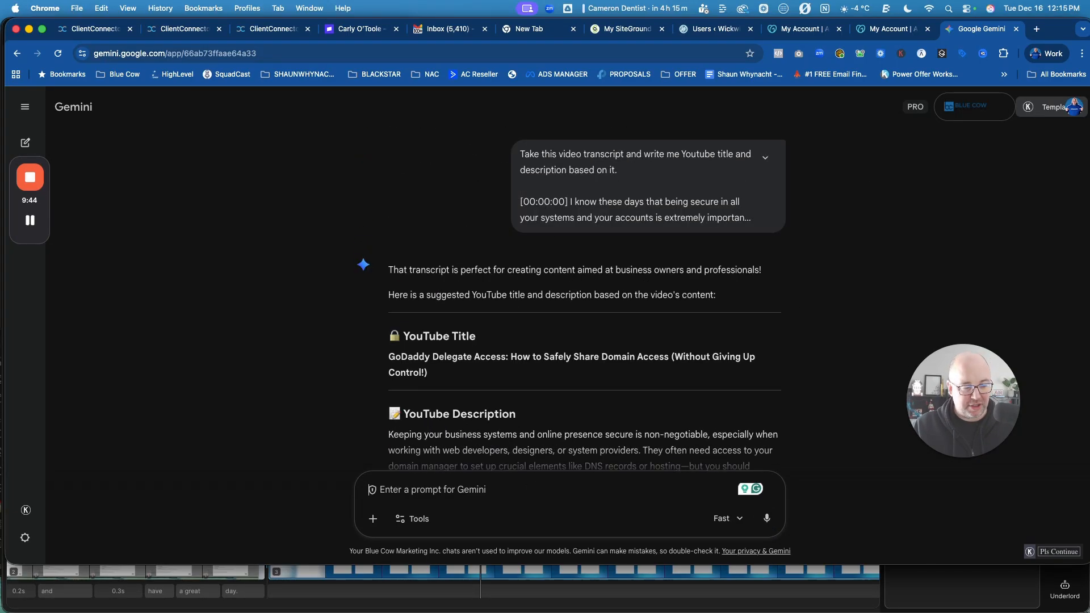
Switch back to Descript and replace the end screen clip at the end of the script with BlueCow-AnimatedLogo.mp4
key(super+Tab)
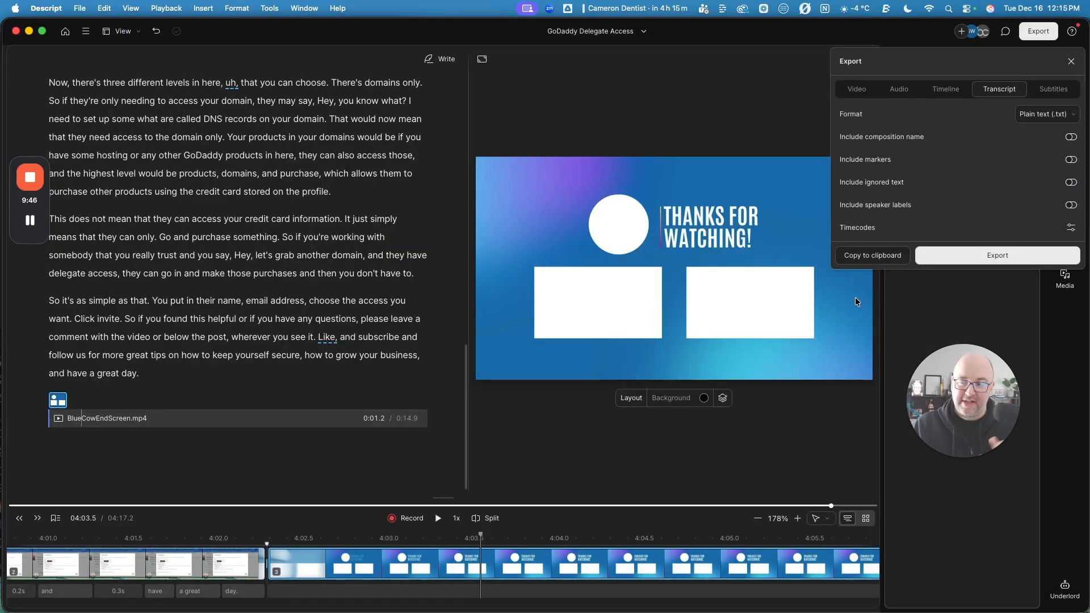
click(439, 567)
click(439, 567)
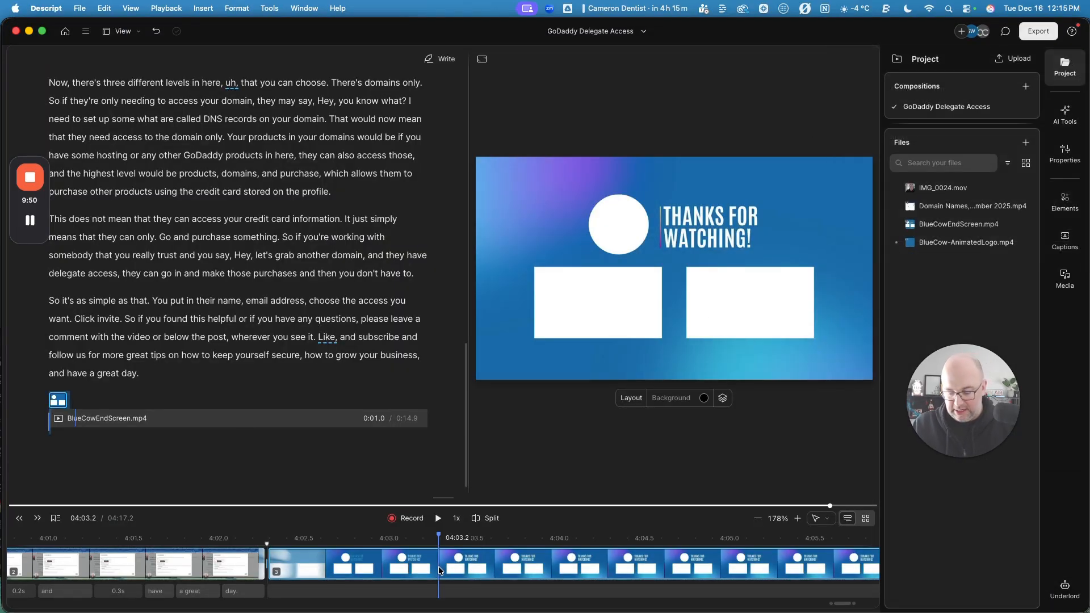
key(BackSpace)
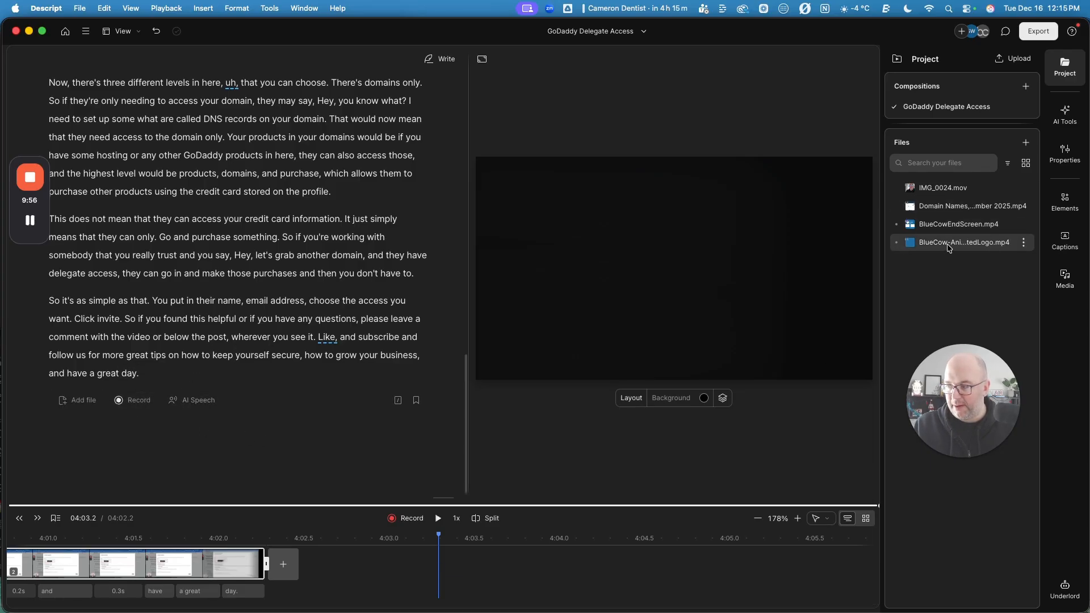
drag(960, 243, 154, 400)
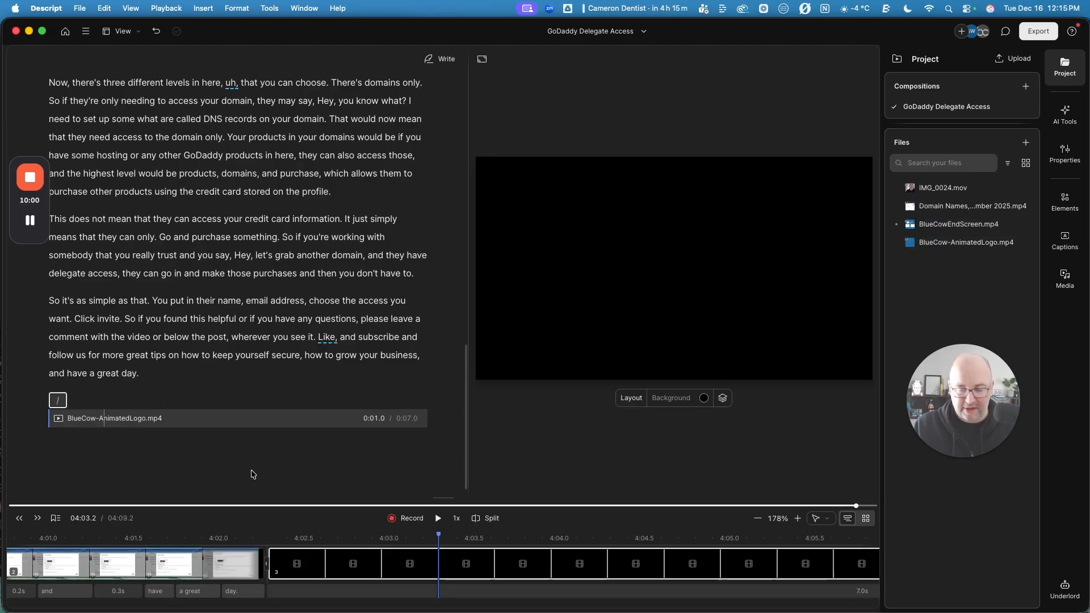
Add a Cross-zoom transition between the screen recording and the animated logo clip, and play back the join
click(267, 565)
click(251, 517)
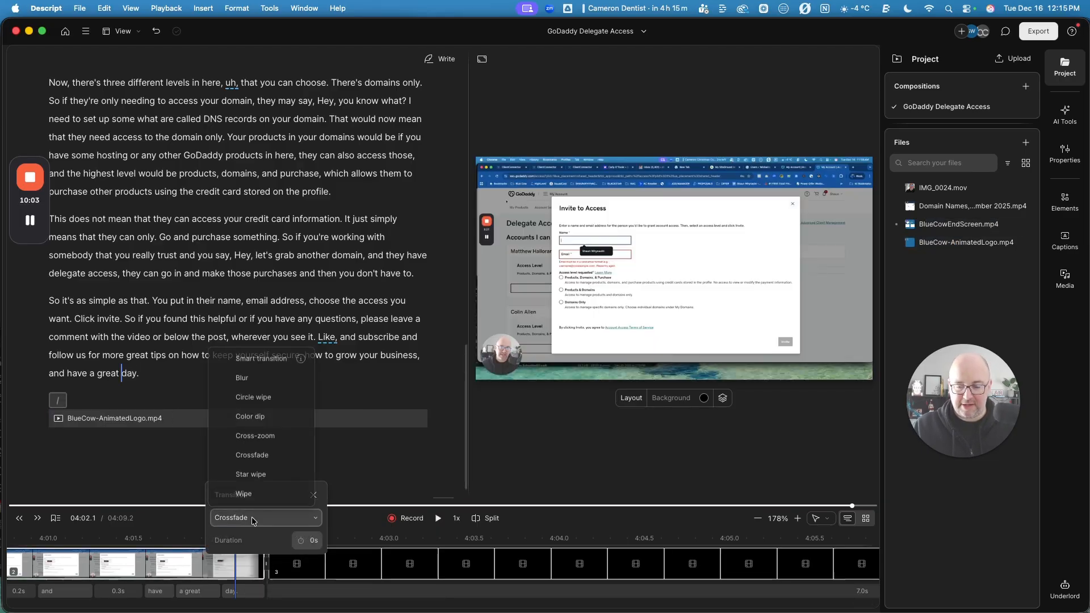
click(253, 434)
click(321, 447)
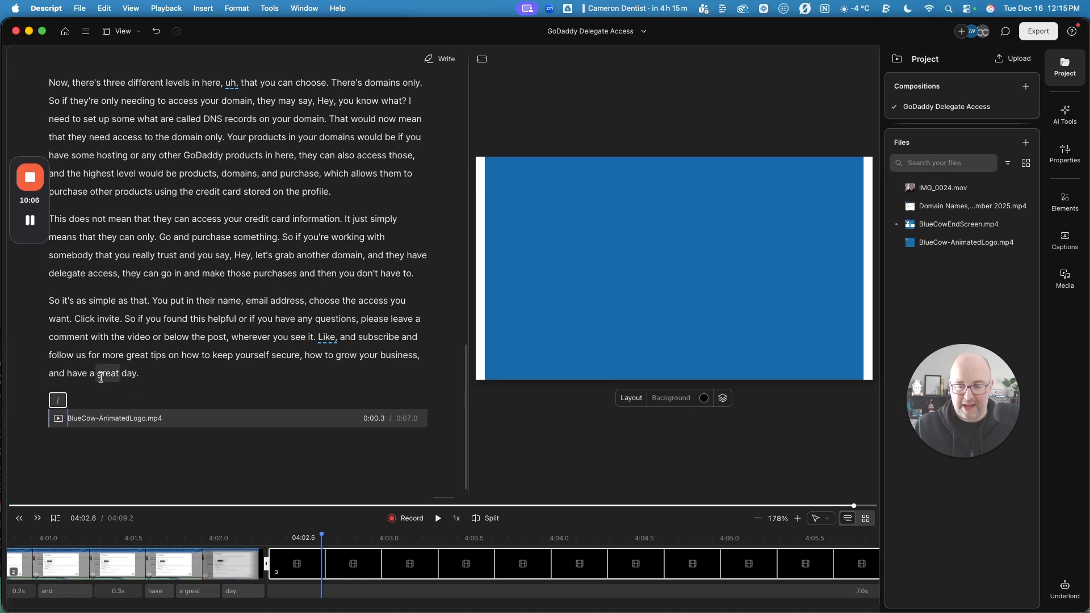
click(57, 370)
key(space)
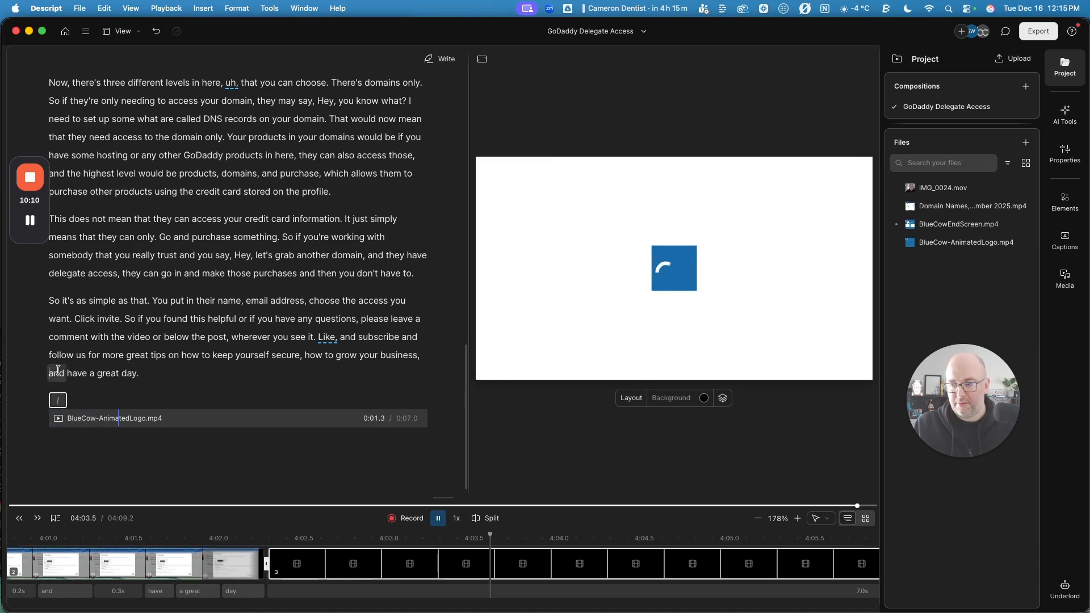
key(space)
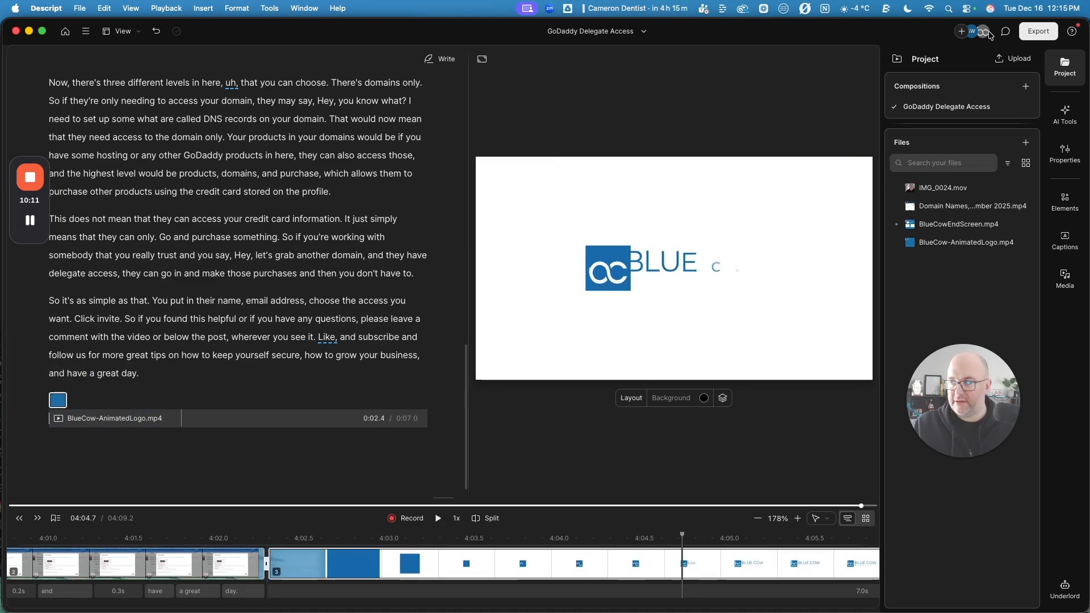
Export the composition as a local video and save it in Downloads as "Social - GoDaddy Delegate Access.mp4"
click(1038, 30)
click(859, 91)
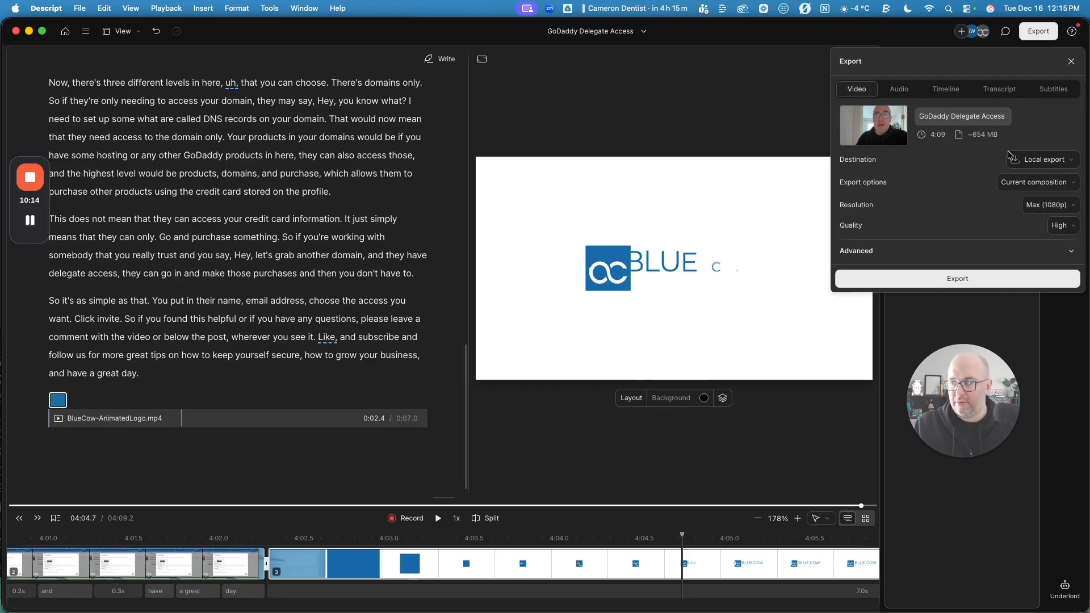
click(985, 285)
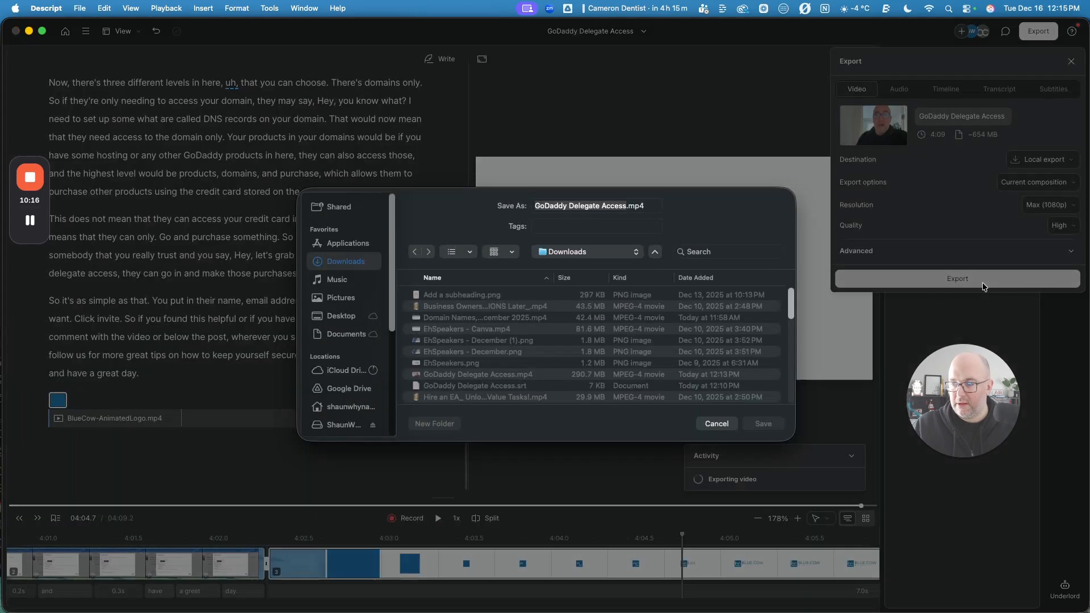
click(534, 206)
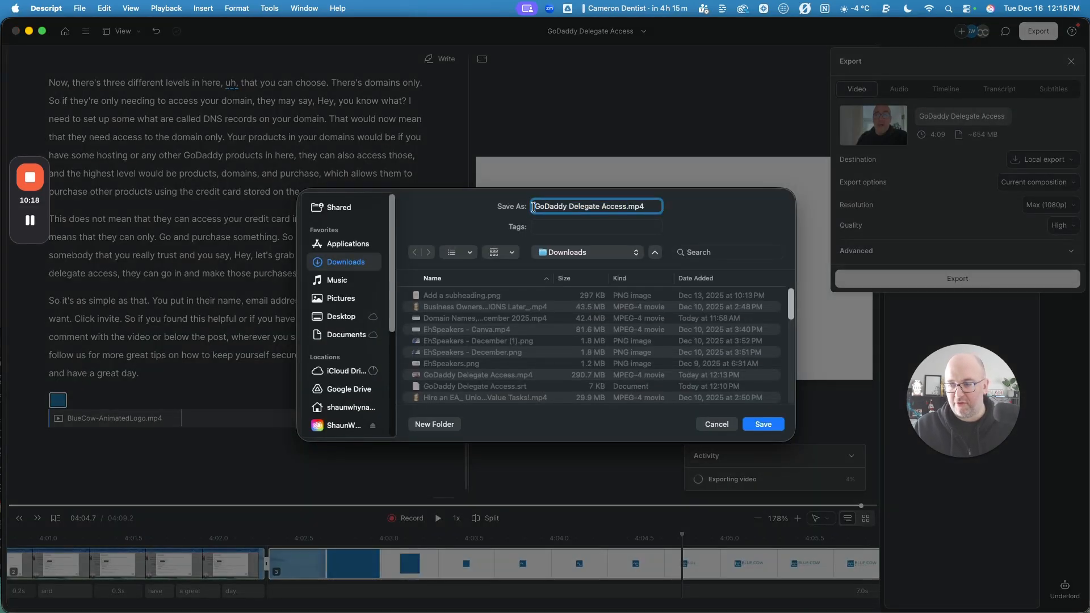
text(Socia)
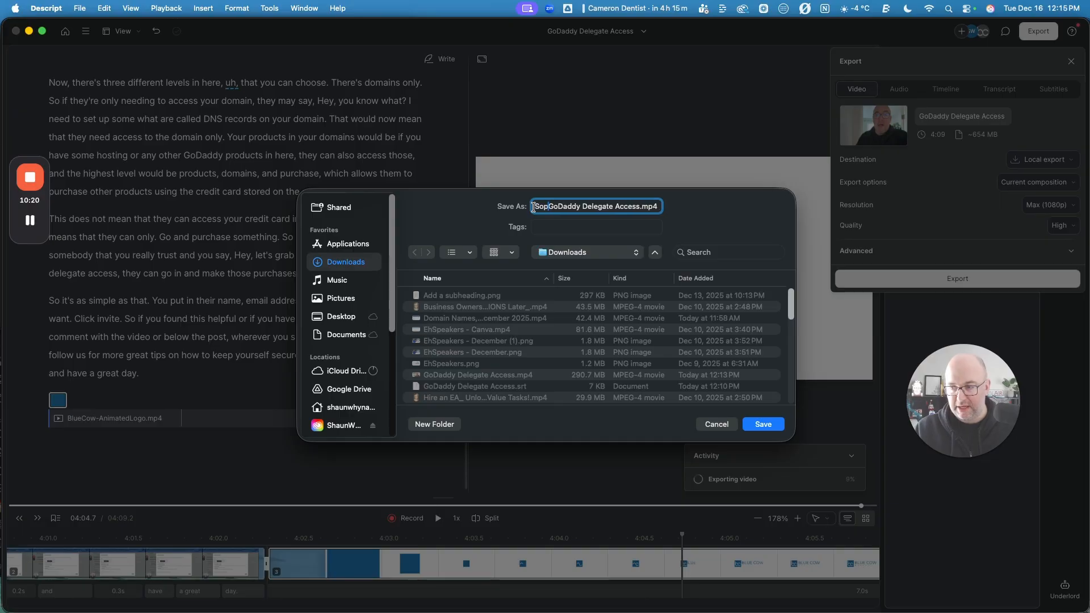
text(l -)
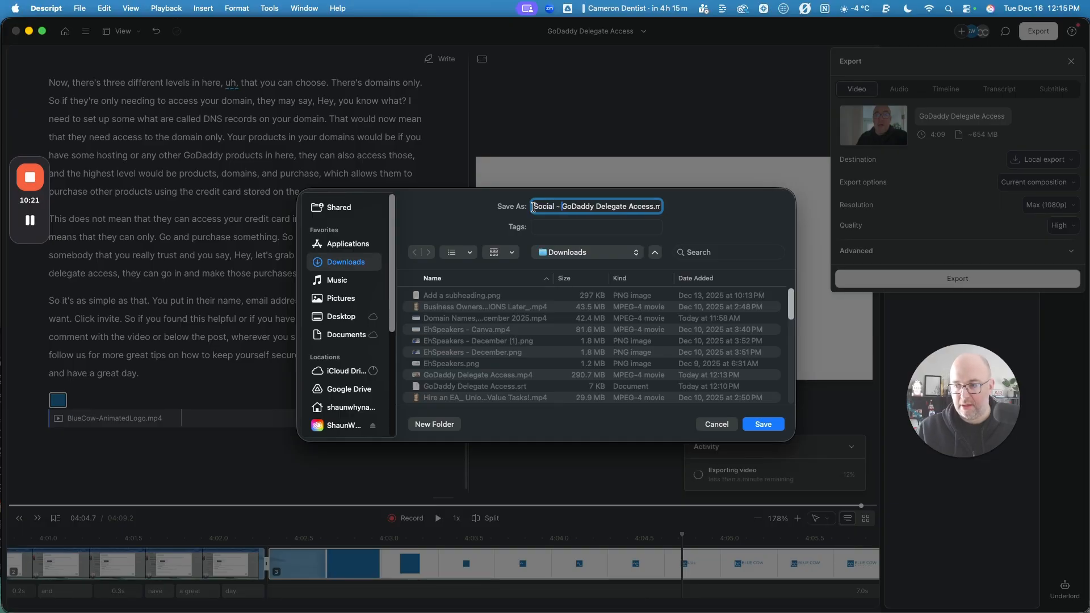
click(751, 425)
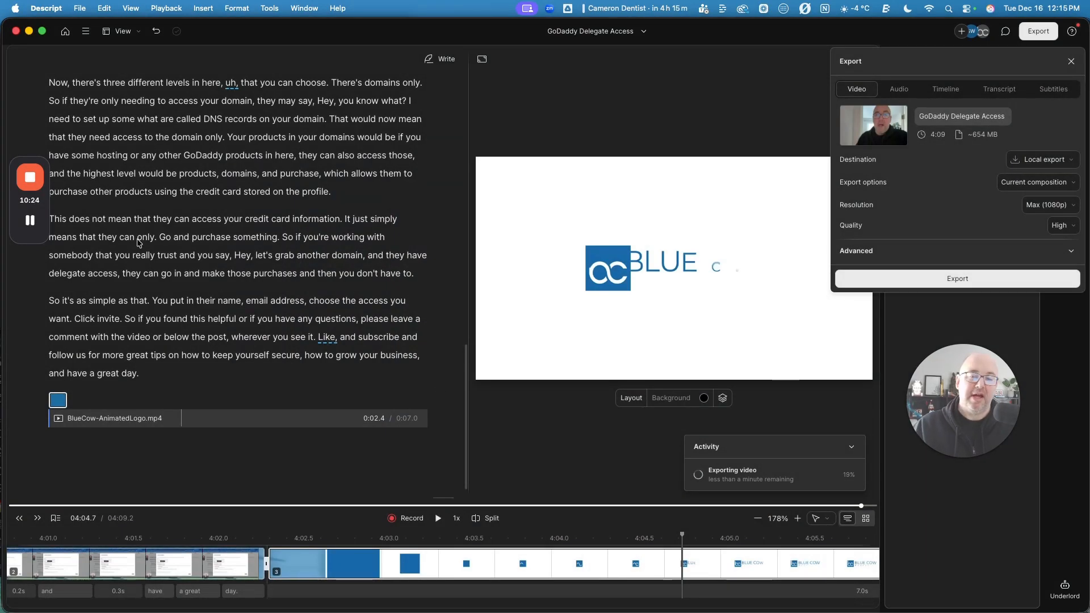